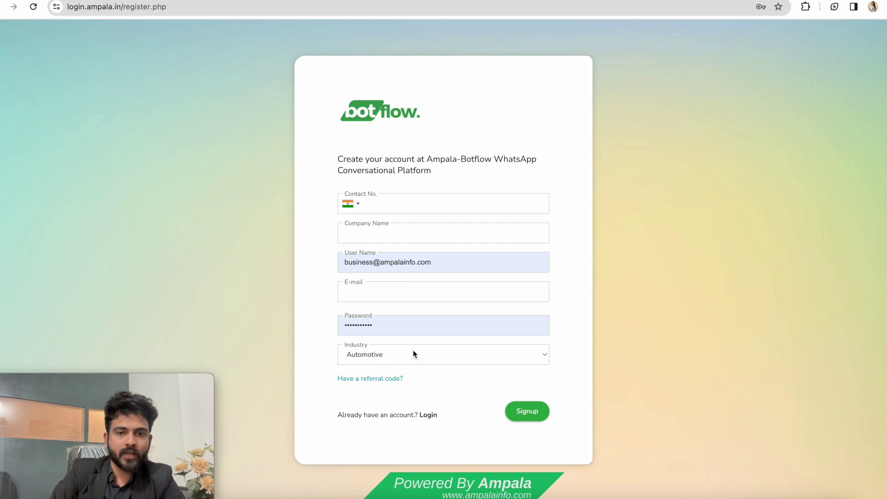
Step: Switch from account registration to the login page and log in with the saved account credentials
click(428, 415)
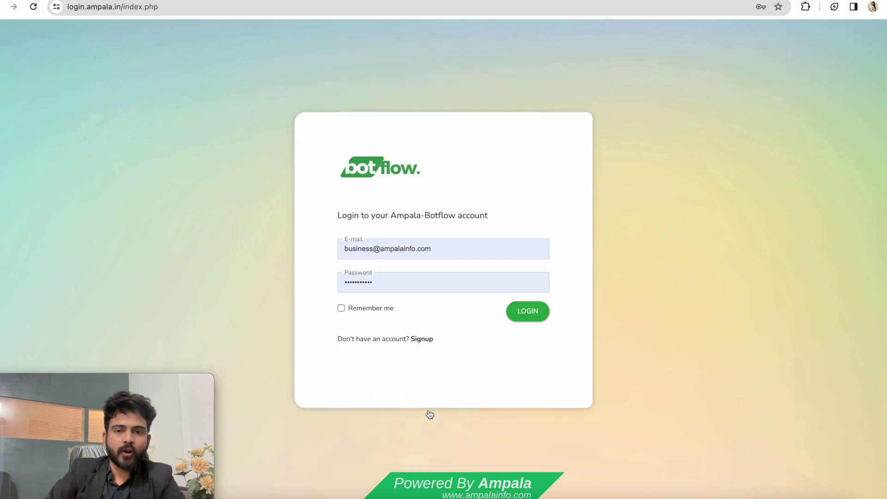
click(529, 312)
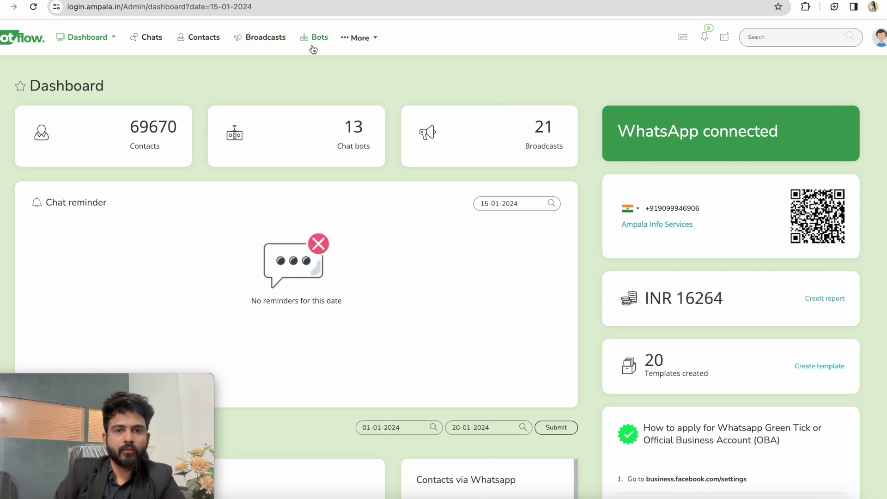
Step: View the WhatsApp account's API setup, including its signup status, and its business profile settings
click(364, 46)
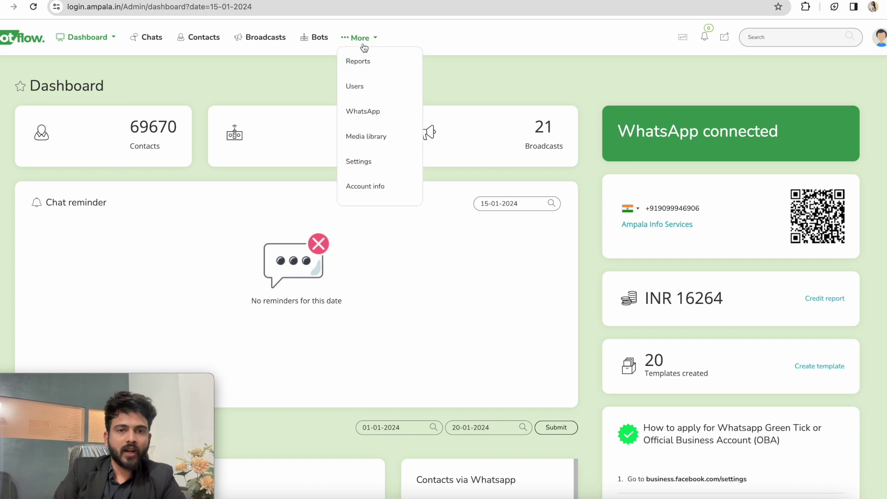
click(369, 112)
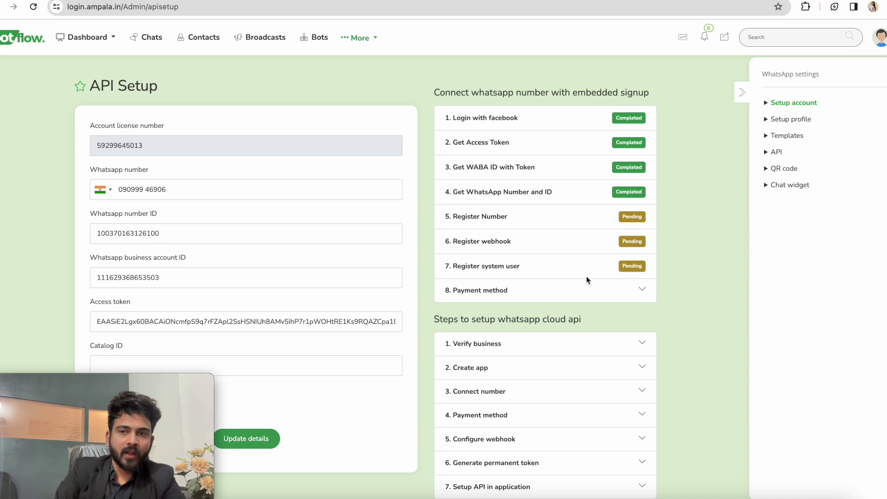
click(797, 123)
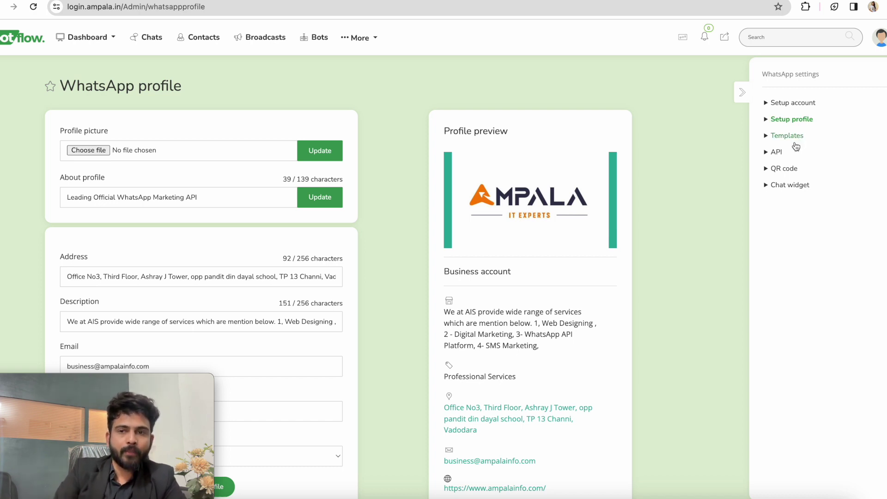
Step: Start a new message template and examine its name, category, language and template type options
click(794, 144)
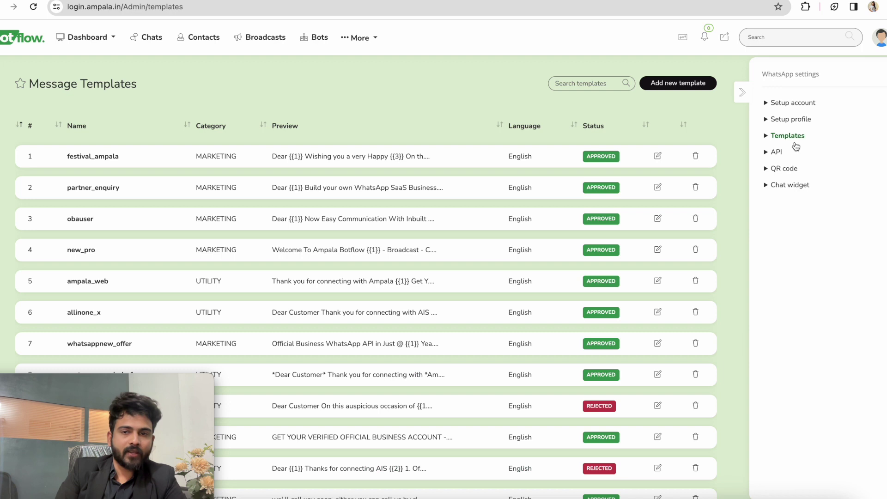
click(700, 91)
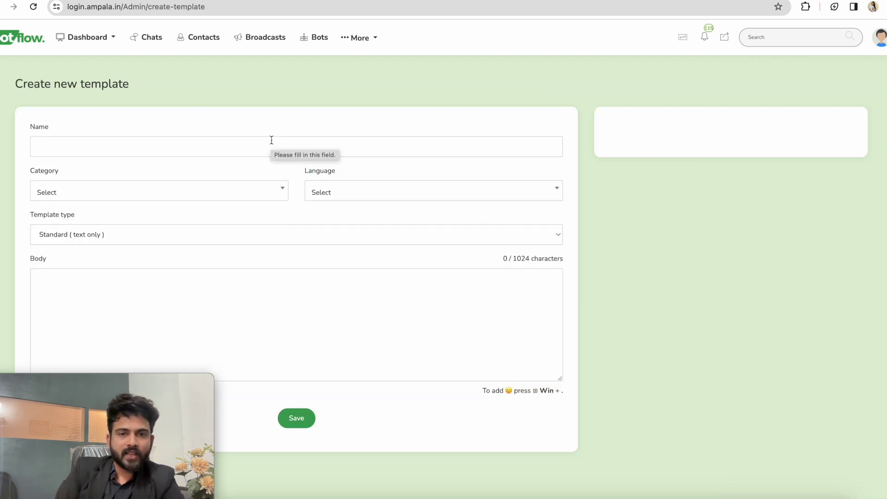
click(241, 150)
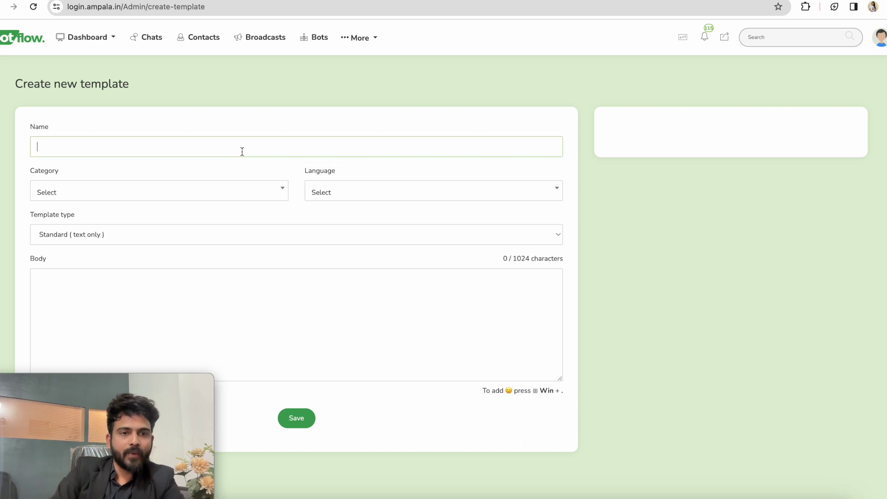
click(217, 192)
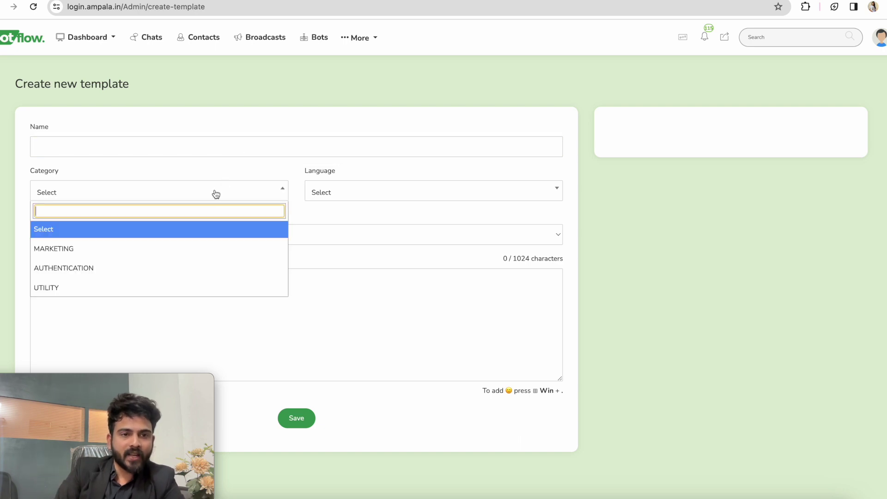
click(385, 203)
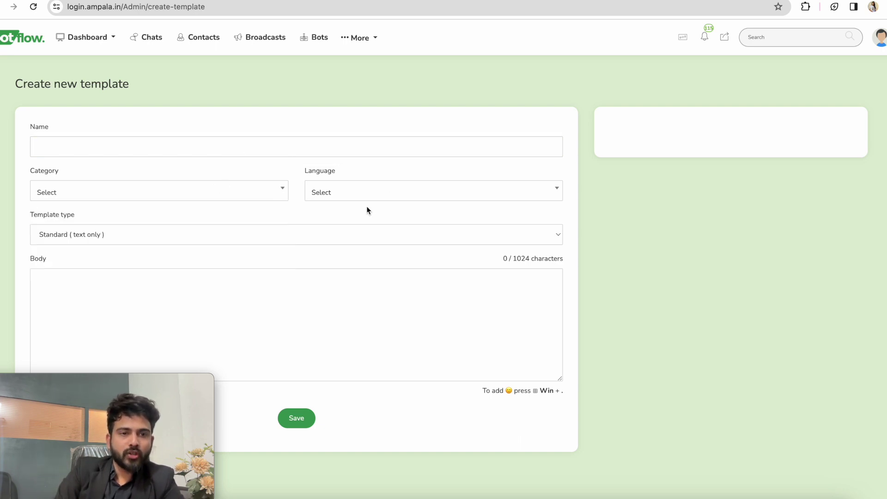
click(210, 239)
click(172, 303)
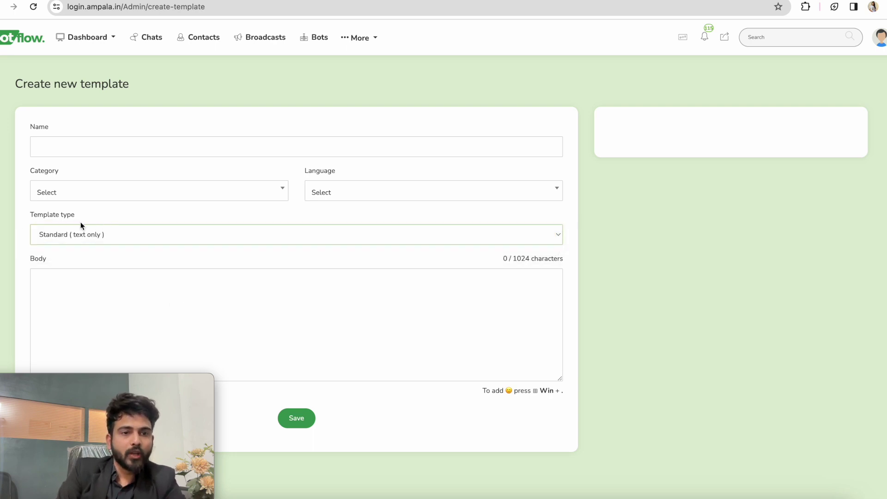
click(71, 197)
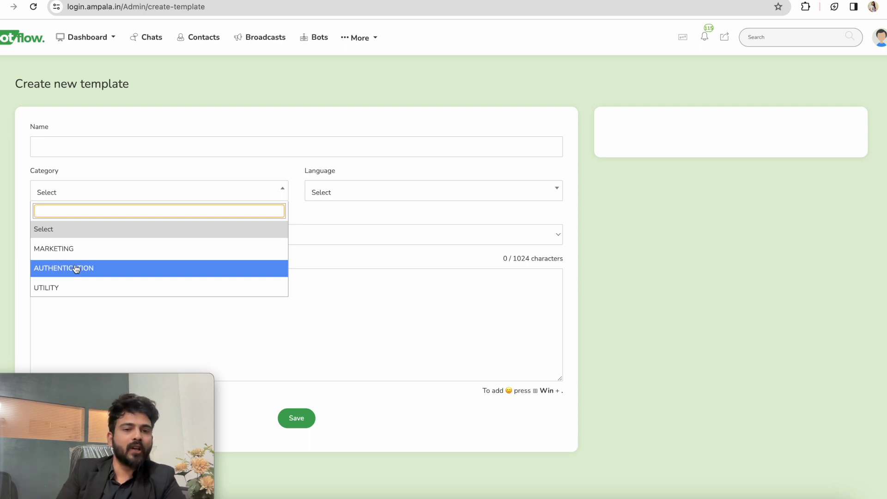
click(355, 99)
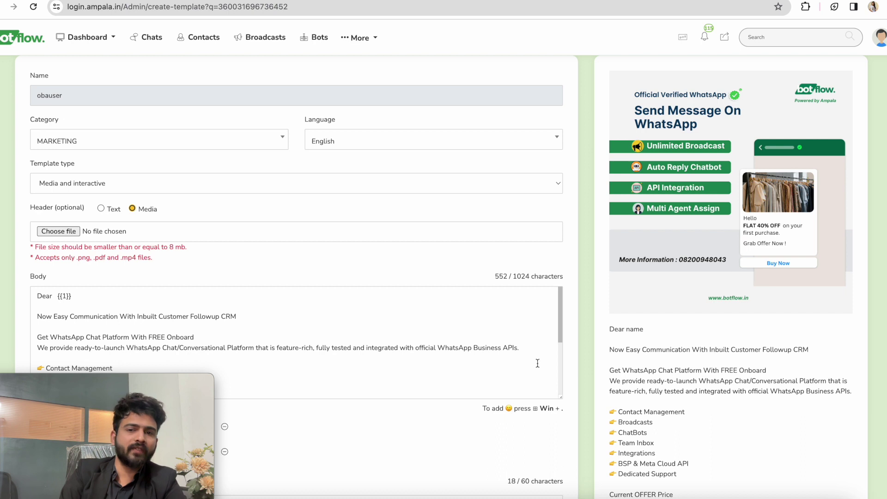
Step: Review the obauser template's message body, variables, footer, quick-reply buttons and preview
scroll(356, 374, down, 5)
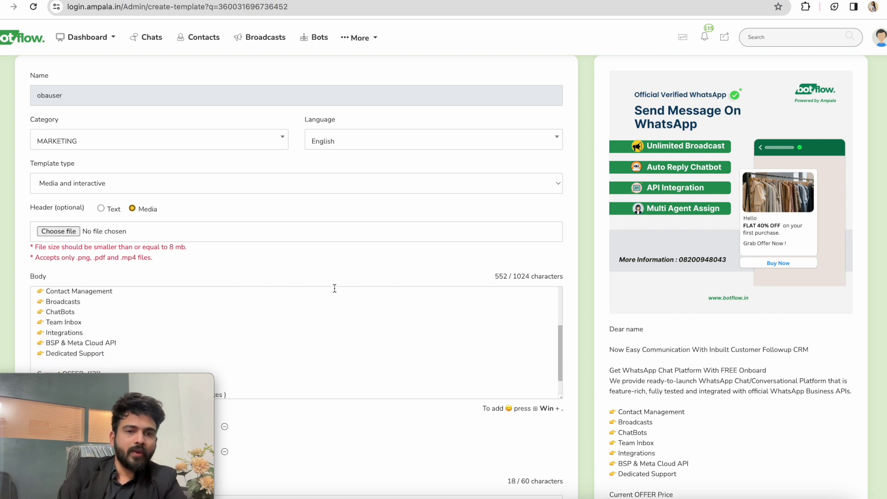
scroll(319, 314, up, 5)
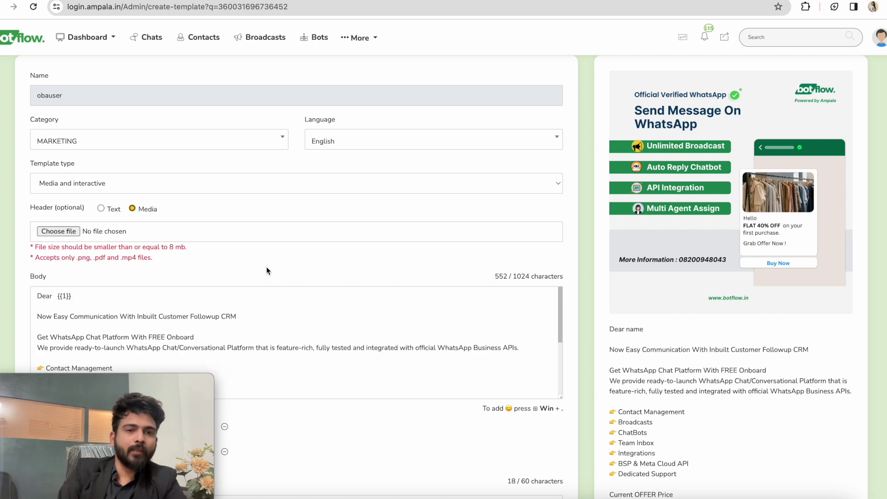
scroll(266, 267, down, 3)
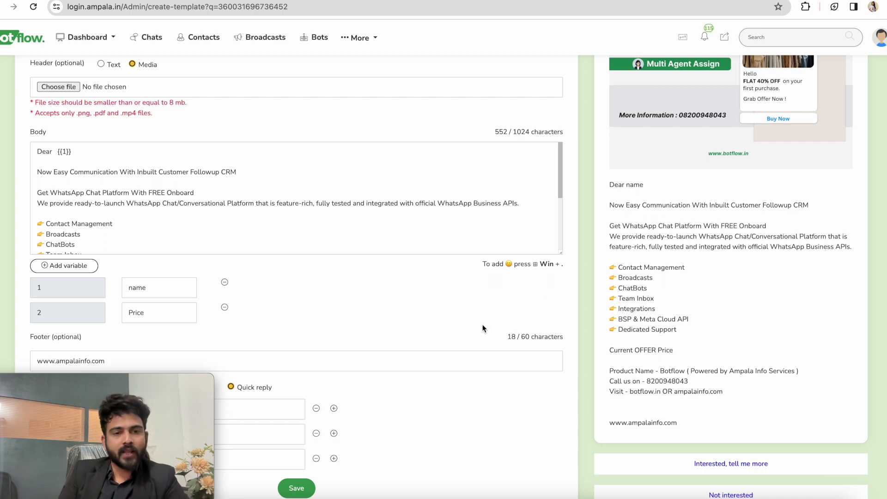
scroll(482, 329, down, 3)
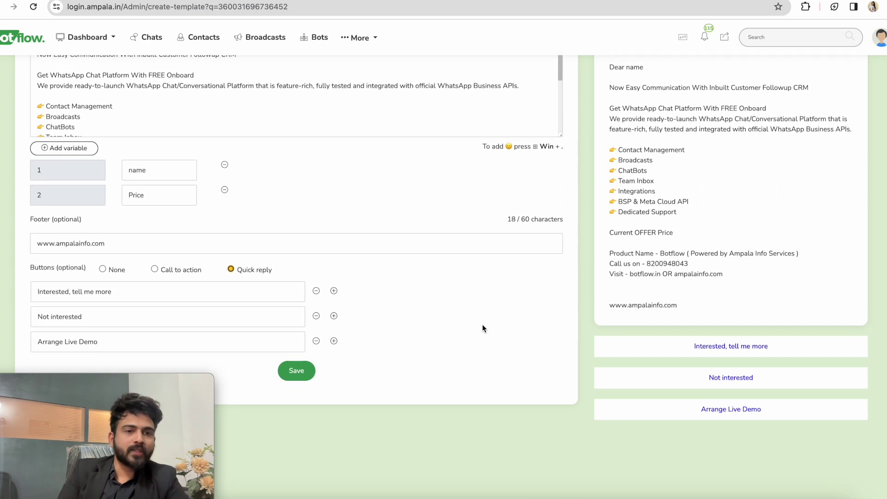
drag(609, 305, 662, 305)
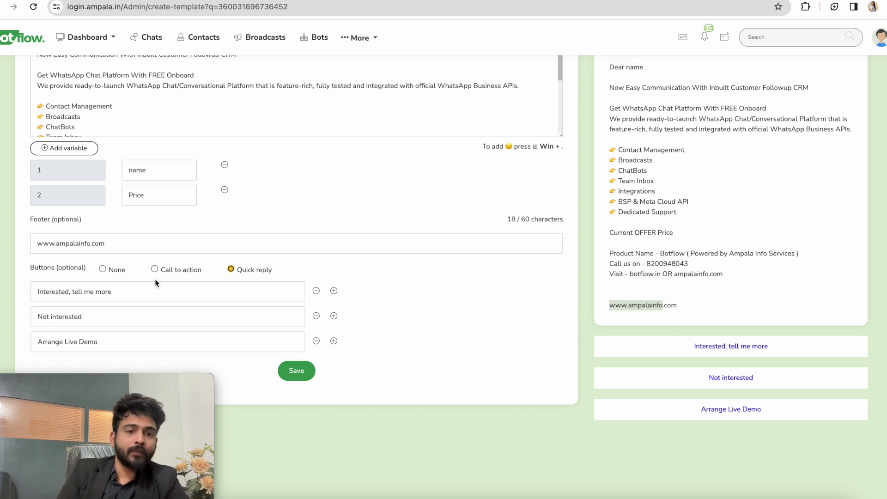
scroll(382, 265, up, 7)
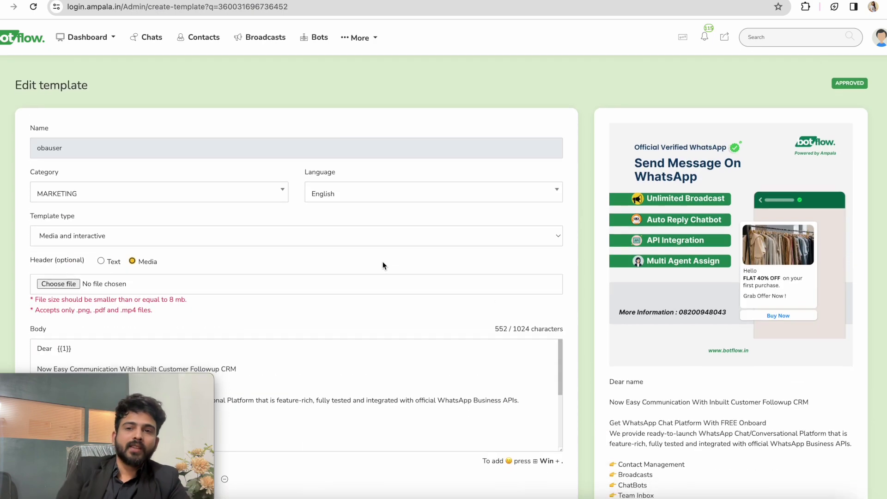
Step: View the list of active users on the account
click(377, 37)
click(363, 85)
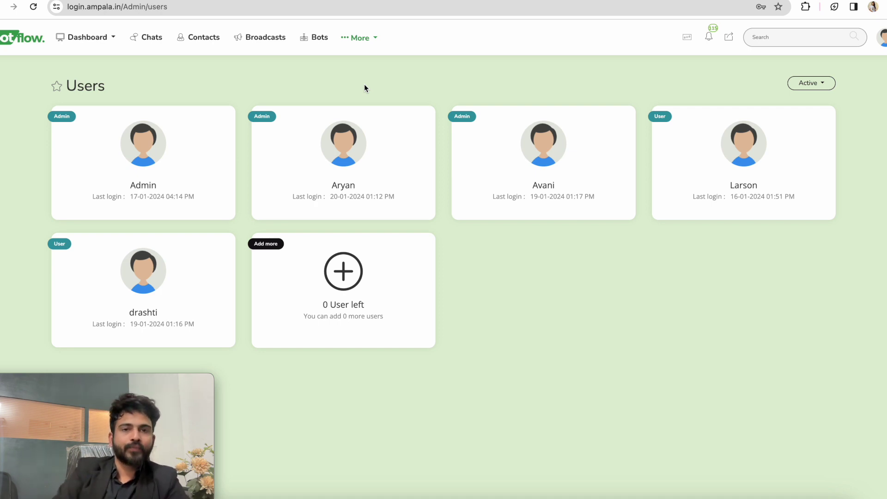
click(373, 42)
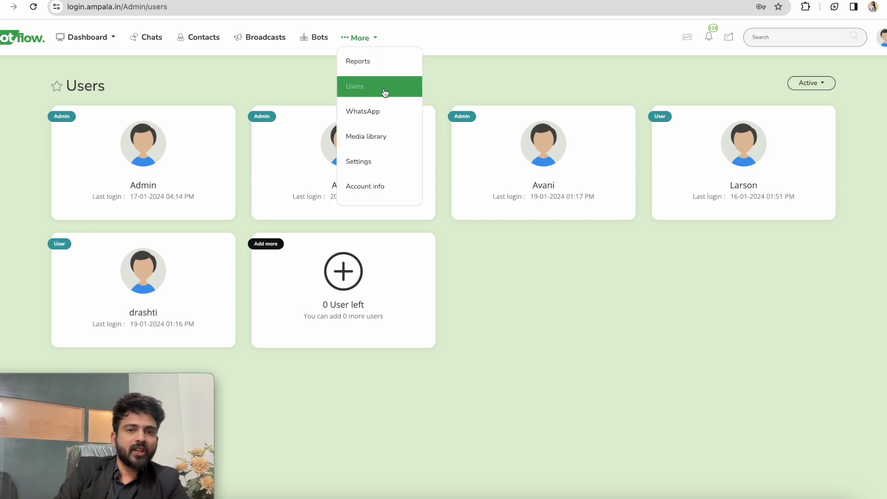
Step: Start a new contact in the contacts list and examine its name, contact, email, assignee and stage fields
click(207, 41)
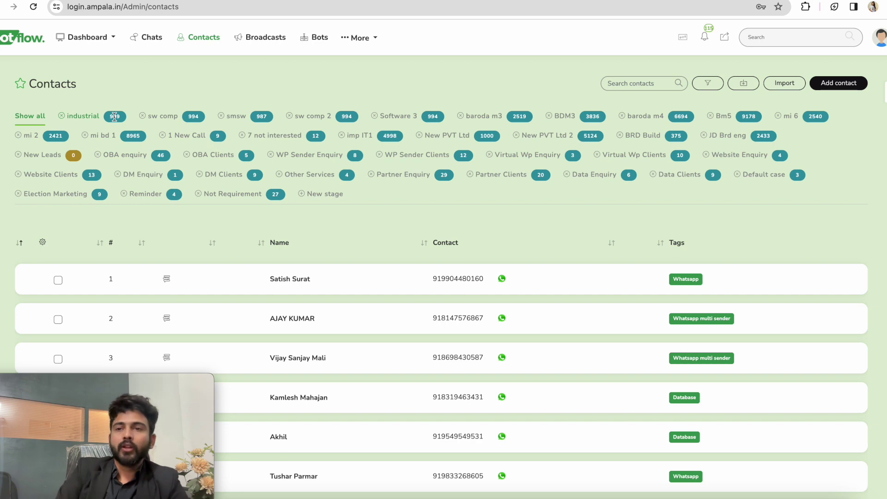
click(840, 85)
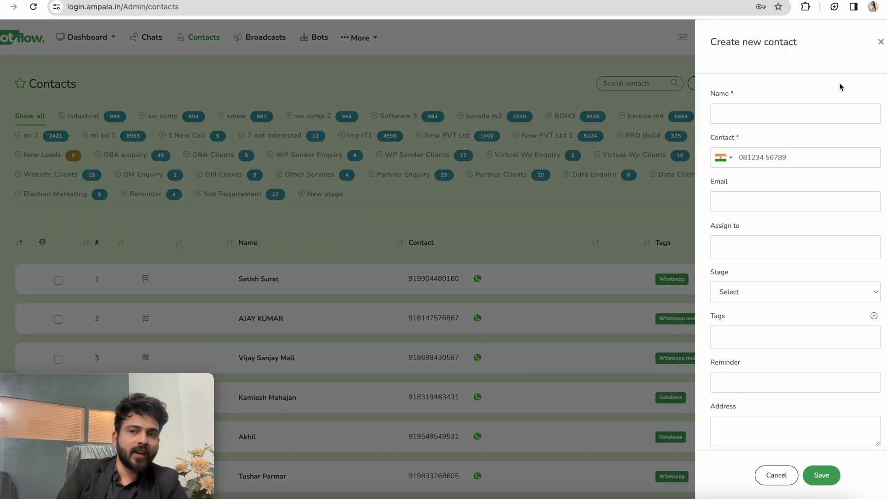
click(768, 121)
click(751, 159)
click(735, 200)
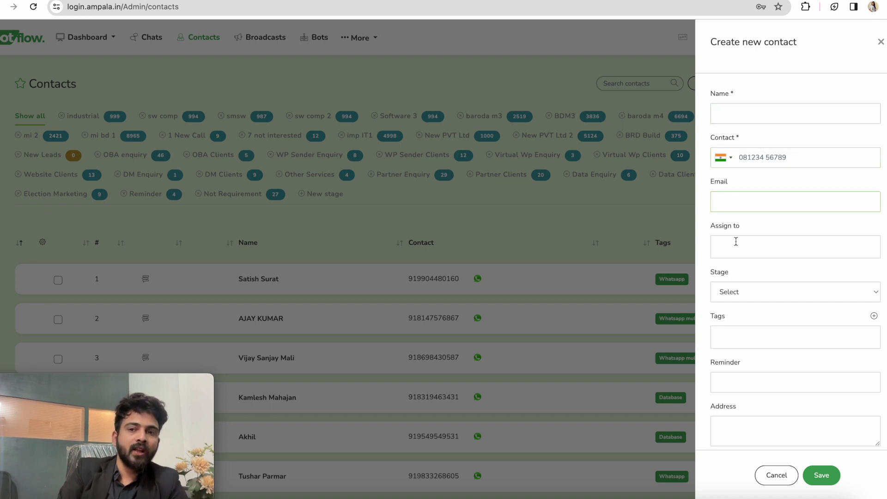
click(735, 241)
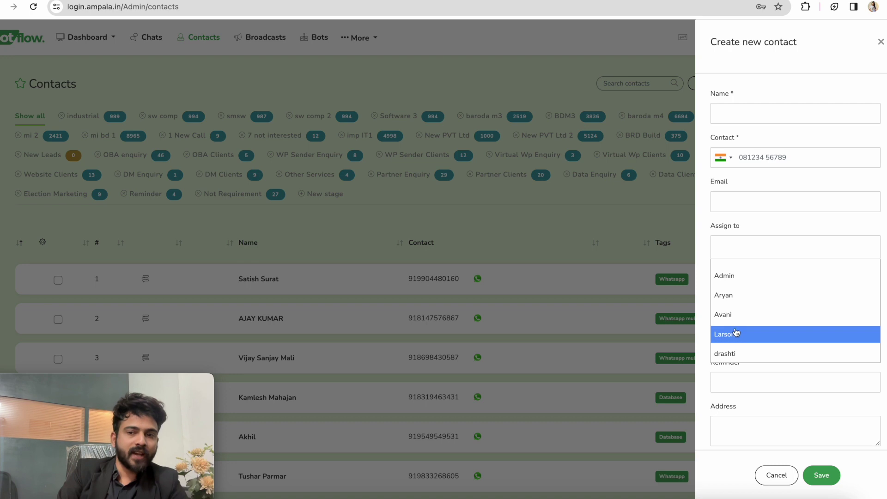
click(751, 287)
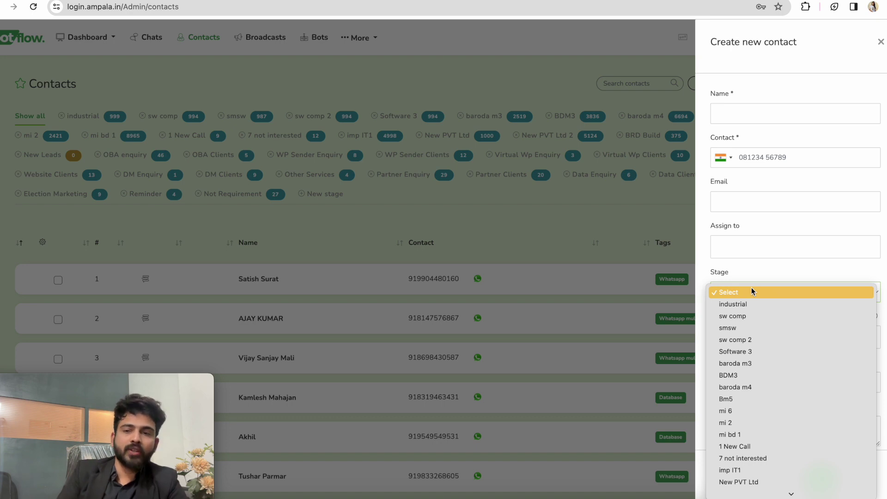
click(751, 289)
scroll(758, 351, down, 2)
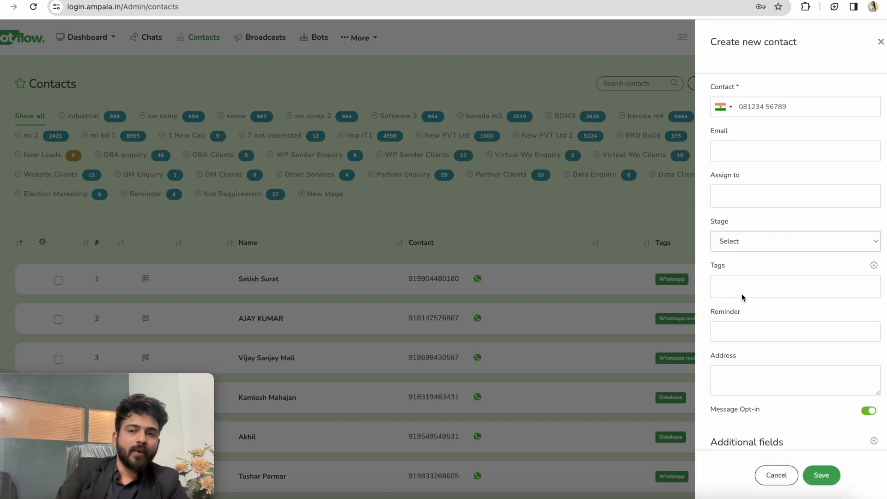
Step: Add the Whatsapp tag to the new contact and check its reminder calendar and address field
click(739, 241)
click(819, 362)
click(754, 334)
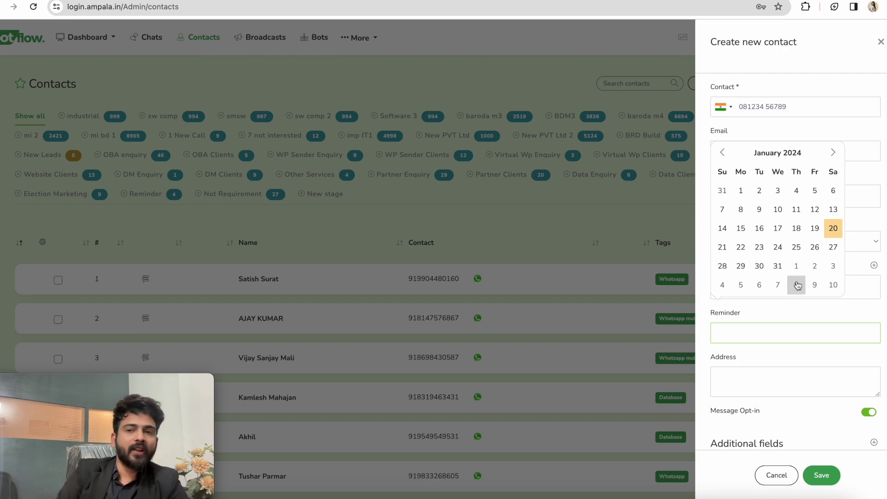
click(766, 382)
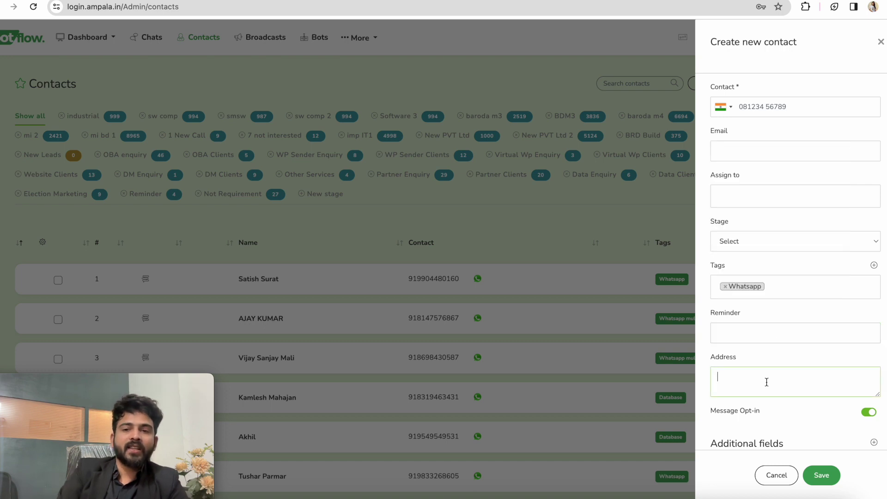
Step: Review the new contact's additional lead fields, then try to save the contact and close the form
scroll(766, 381, down, 3)
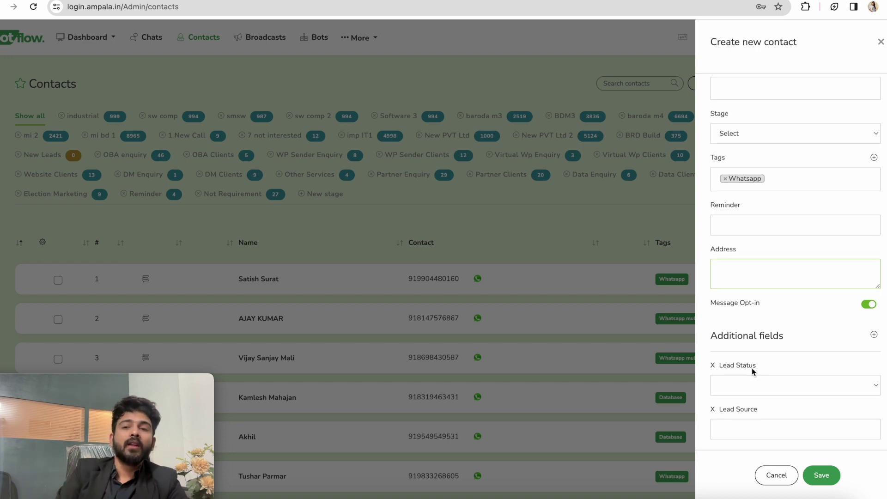
scroll(751, 368, down, 2)
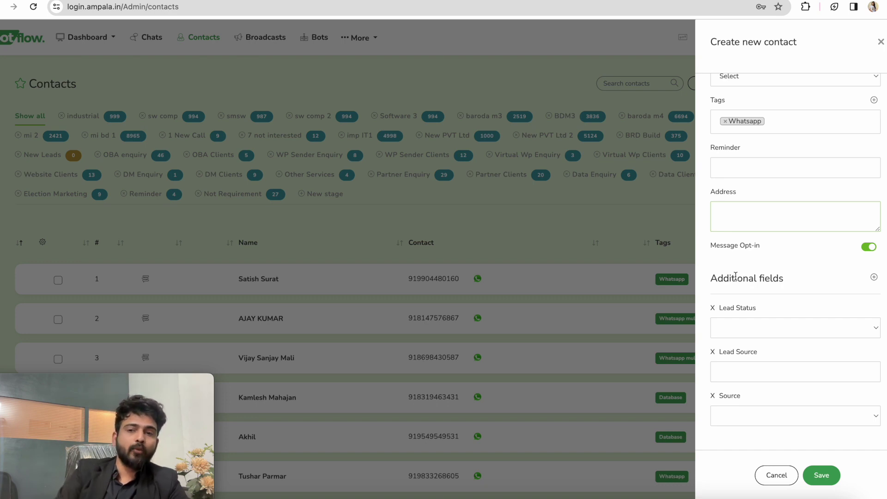
drag(712, 280, 802, 291)
scroll(794, 300, down, 2)
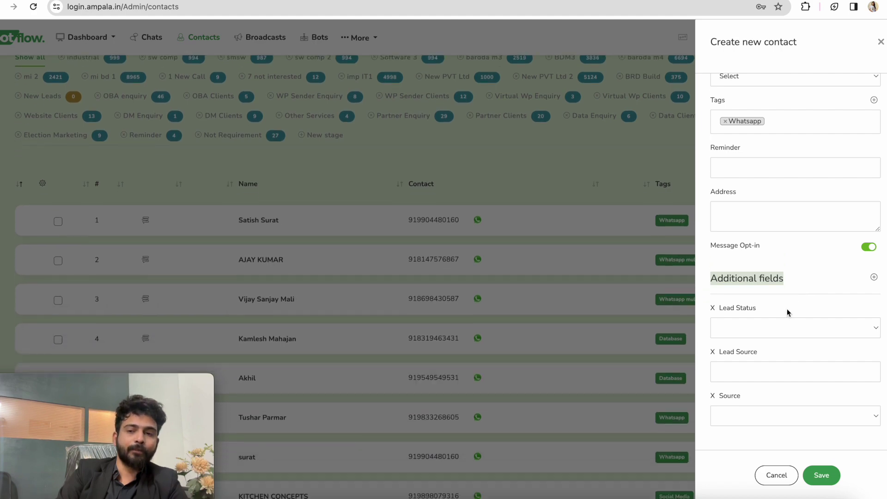
click(818, 474)
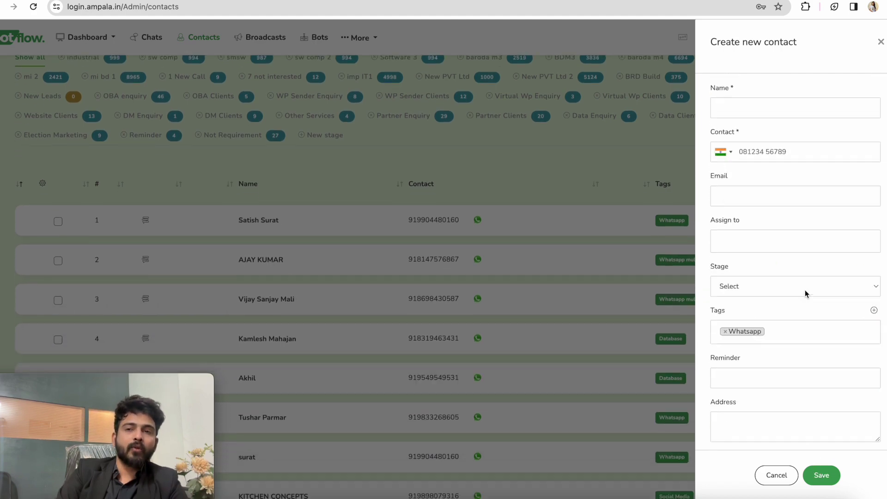
click(880, 40)
Step: Open the bulk import form for contacts
scroll(877, 41, up, 2)
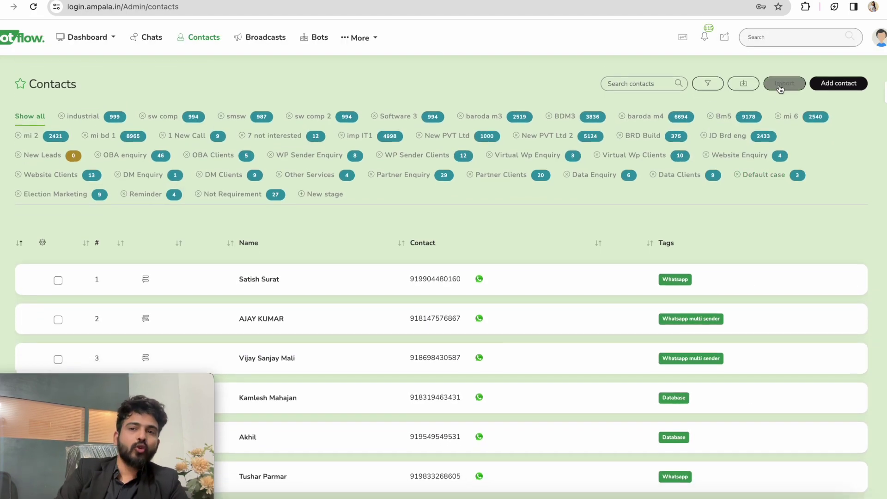
click(781, 85)
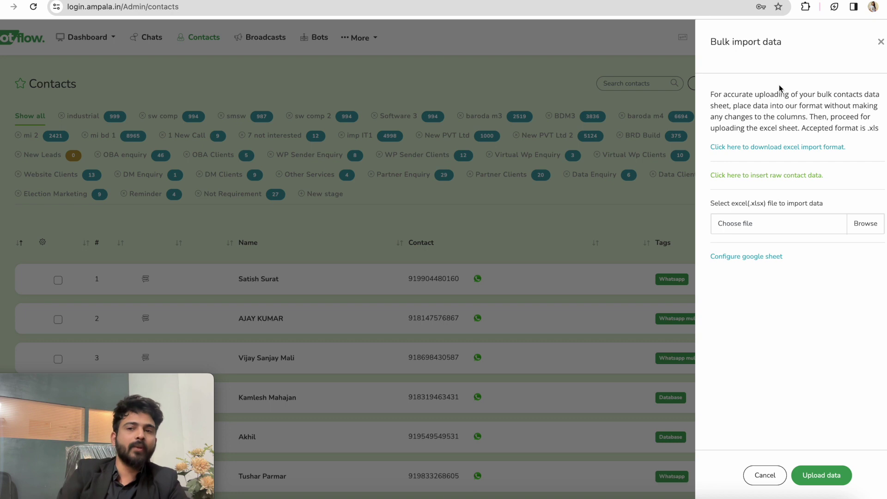
Step: Open the raw contact data form, name the entry Group 1 and set its stage to sw comp
click(761, 176)
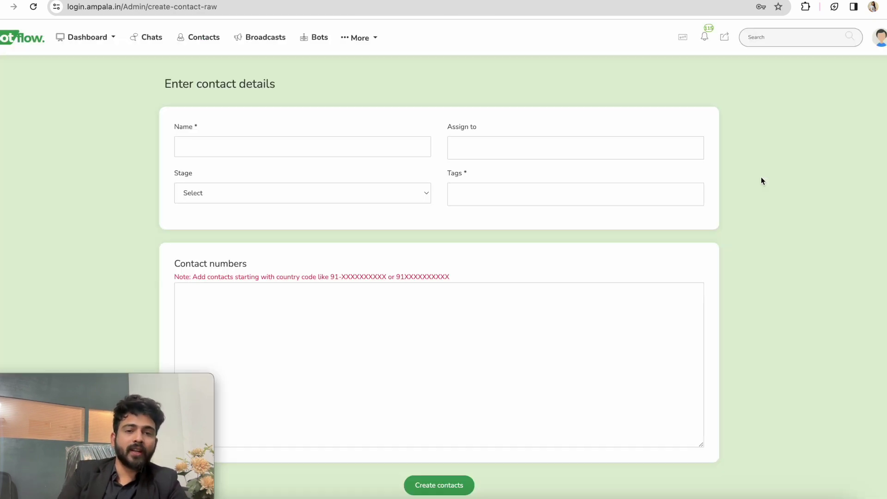
click(482, 305)
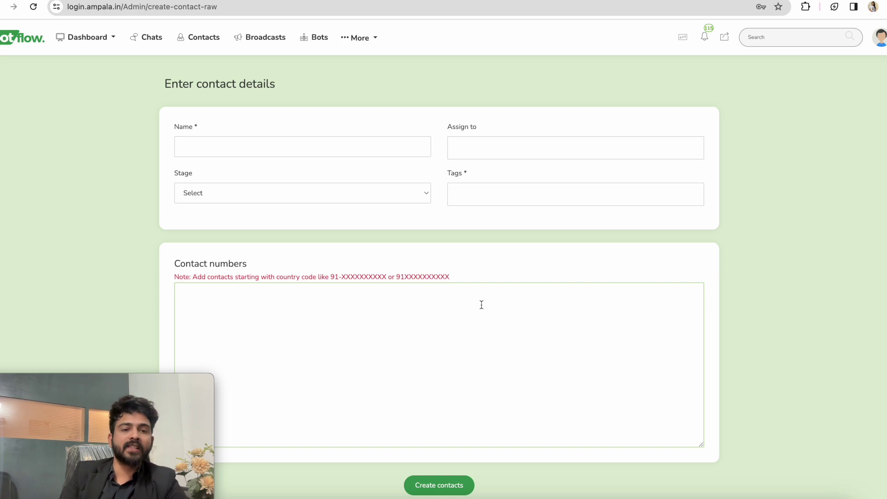
click(194, 143)
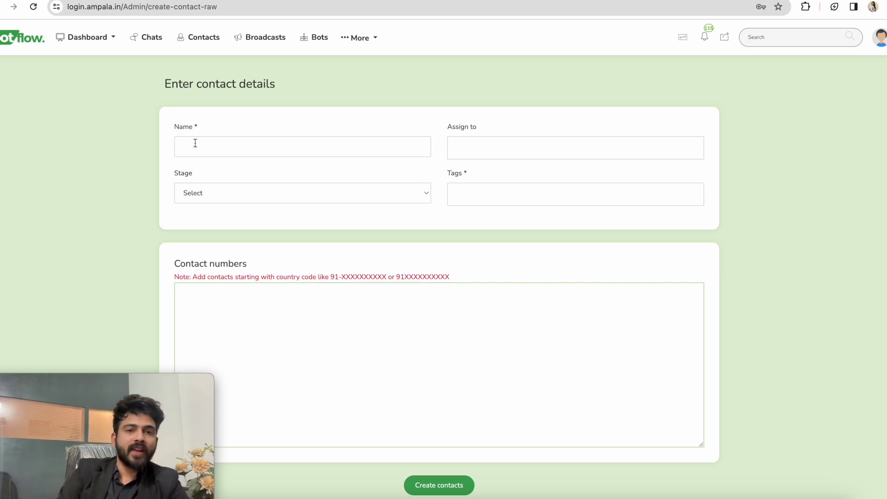
click(234, 174)
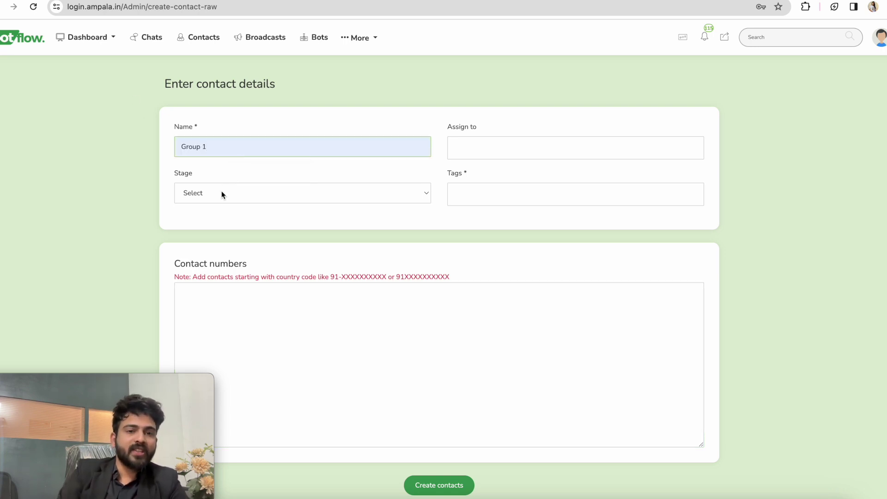
click(221, 192)
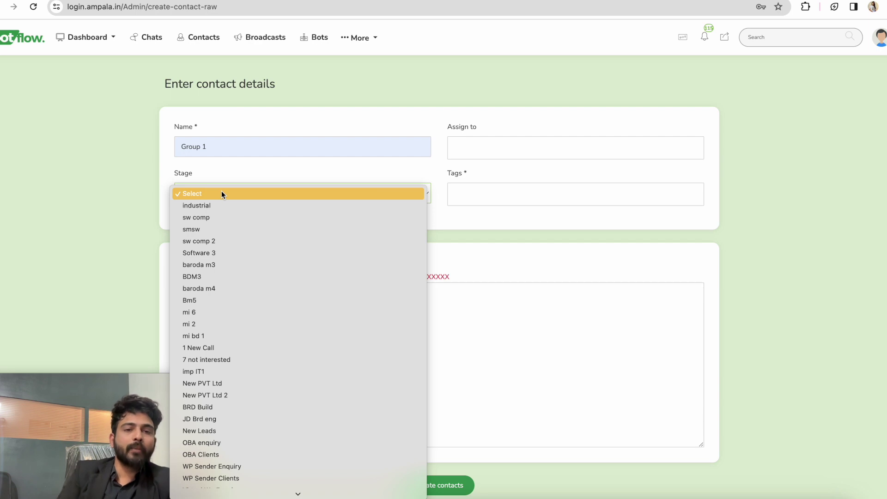
click(229, 217)
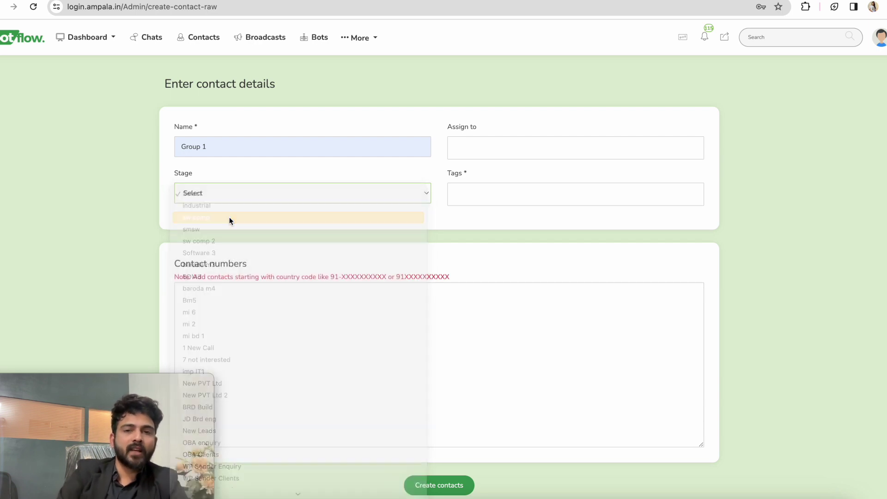
Step: Add the Whatsapp tag to the raw contact entry and check the available assignees
click(477, 195)
click(469, 241)
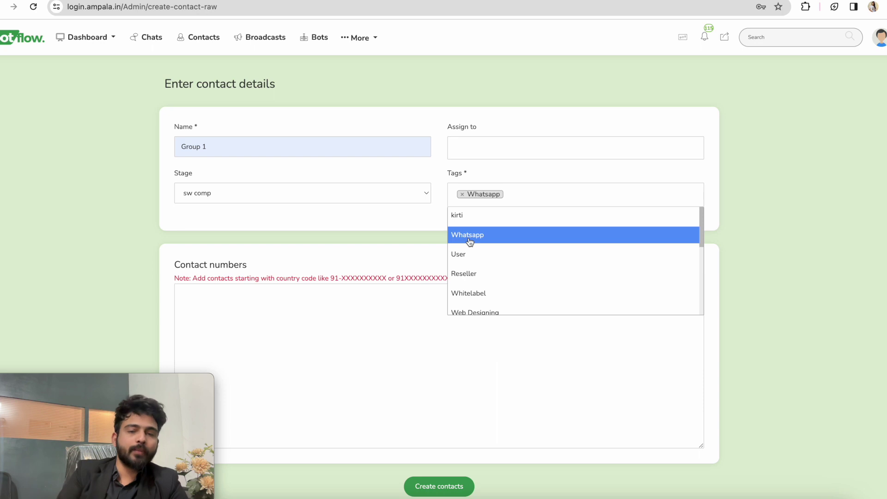
click(390, 300)
click(484, 147)
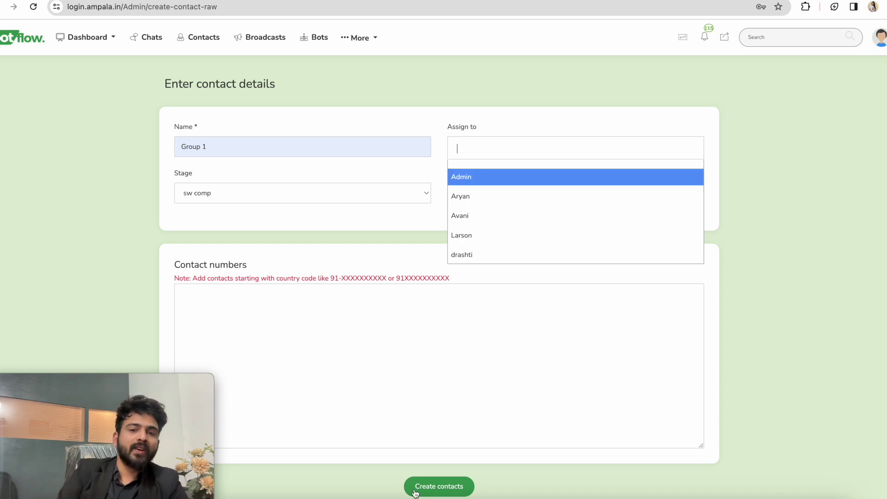
Step: Return to the contacts list and examine the advanced filter options, then close them
click(207, 37)
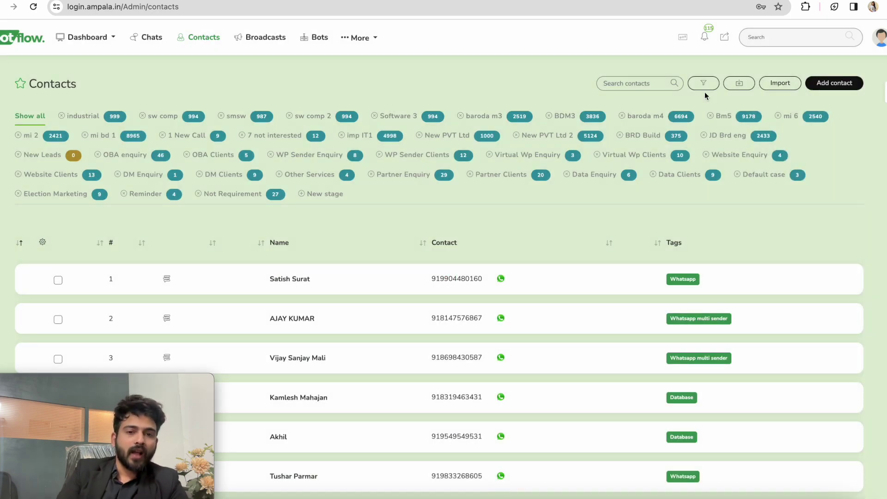
click(703, 84)
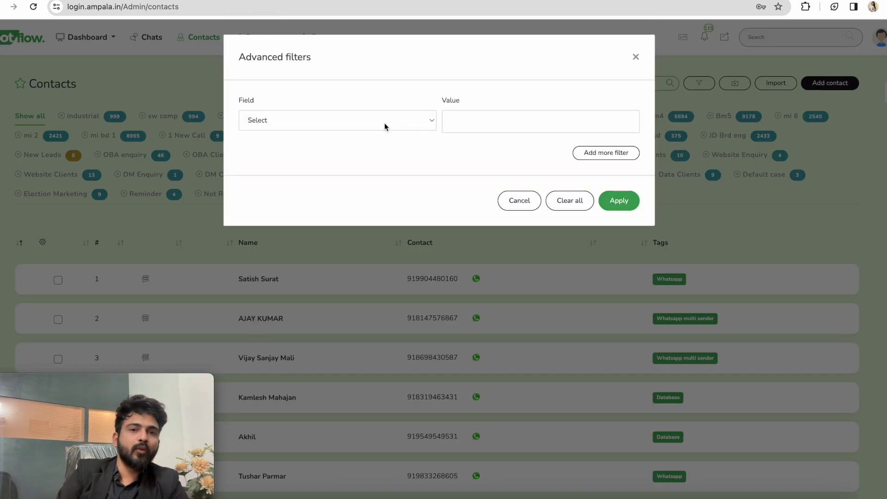
click(635, 58)
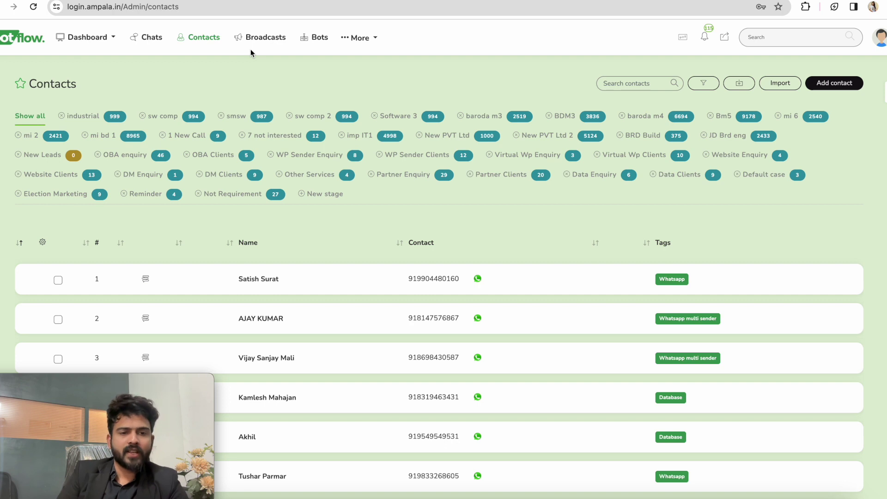
Step: Start a new broadcast based on contact data from the broadcasts list
click(271, 37)
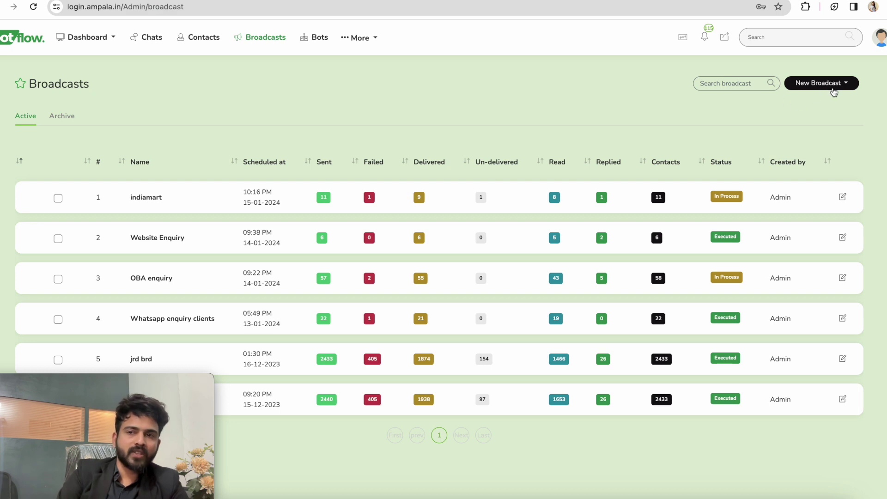
click(833, 91)
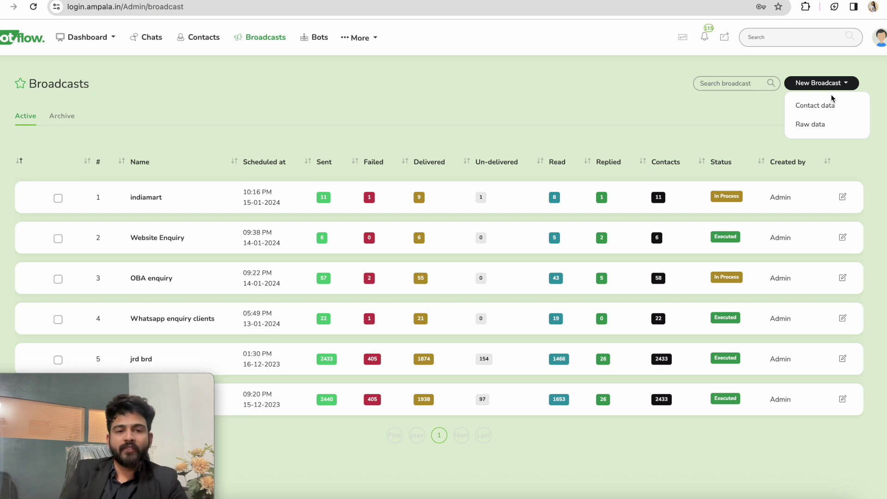
click(824, 106)
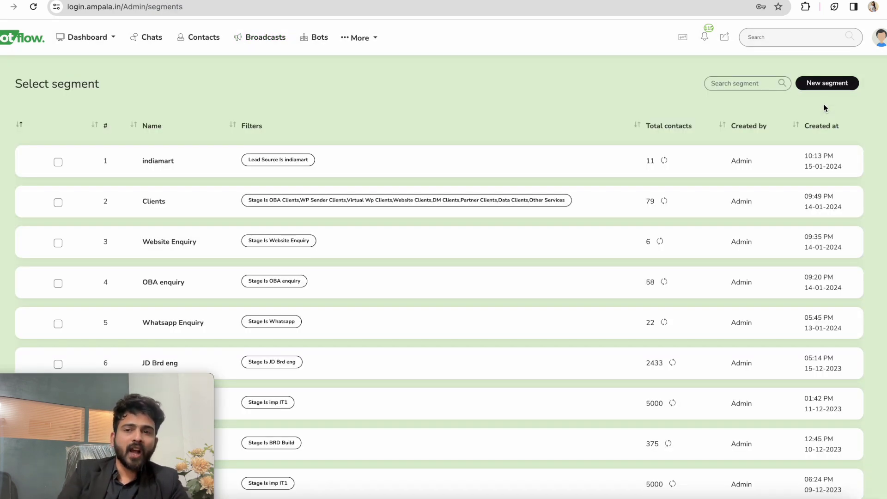
Step: Look through the available segments, choose the Clients segment for the broadcast and continue to template selection
scroll(735, 233, down, 7)
scroll(735, 233, down, 2)
scroll(734, 234, up, 10)
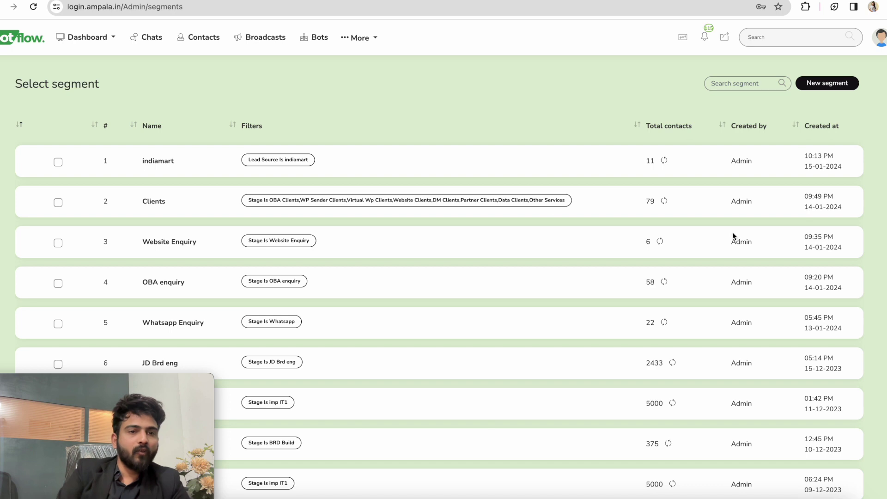
click(57, 204)
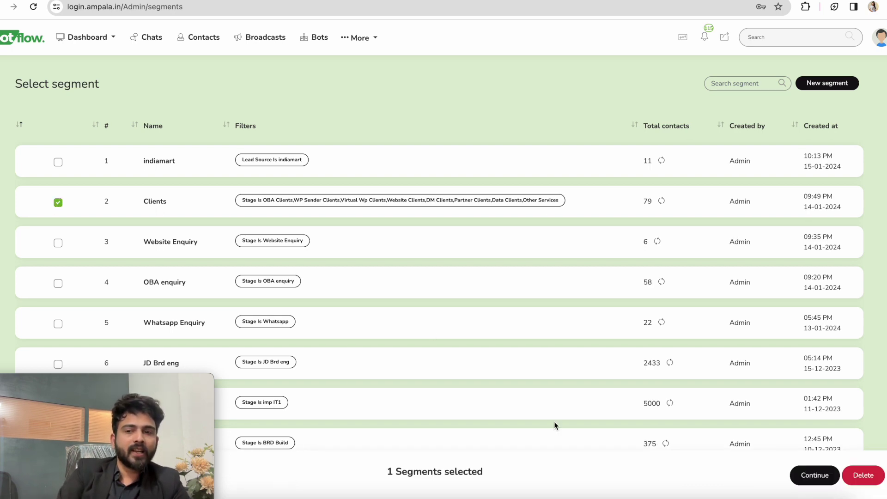
scroll(785, 388, down, 1)
click(819, 478)
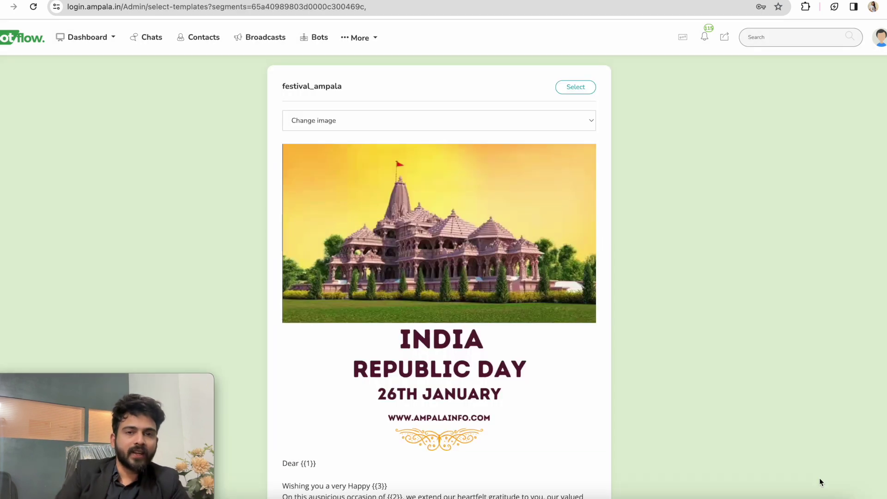
Step: Review the festival_ampala template and set its body variable 3 to the manually entered value Holi
scroll(670, 418, down, 2)
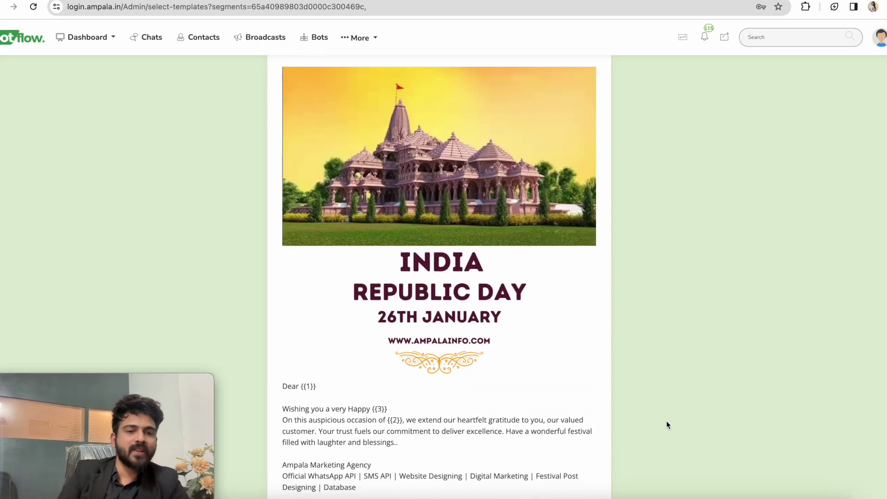
scroll(666, 422, up, 1)
scroll(666, 420, down, 4)
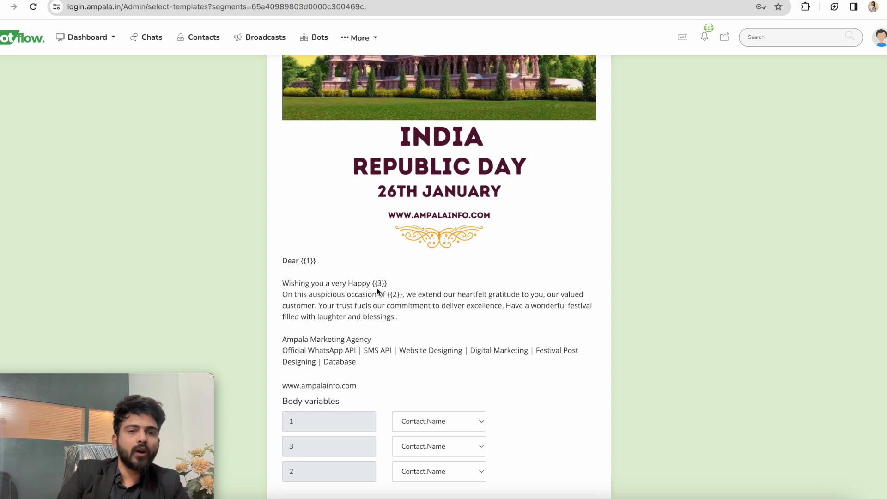
click(428, 446)
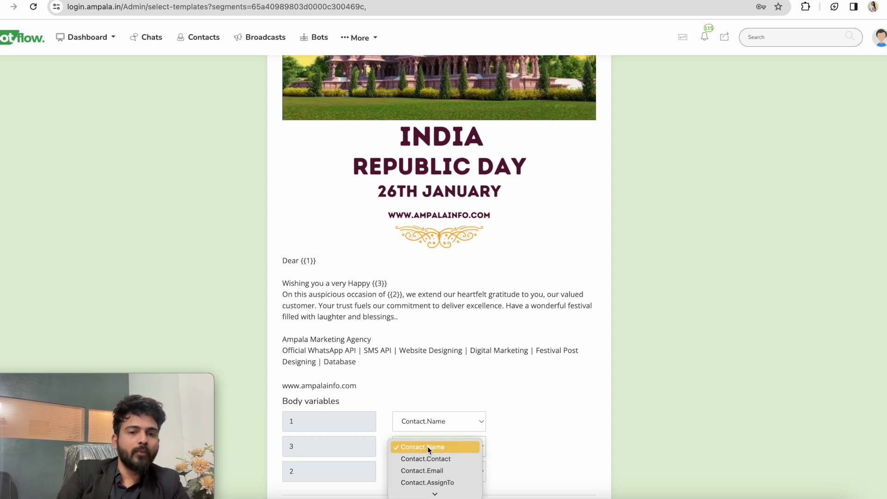
scroll(438, 463, down, 3)
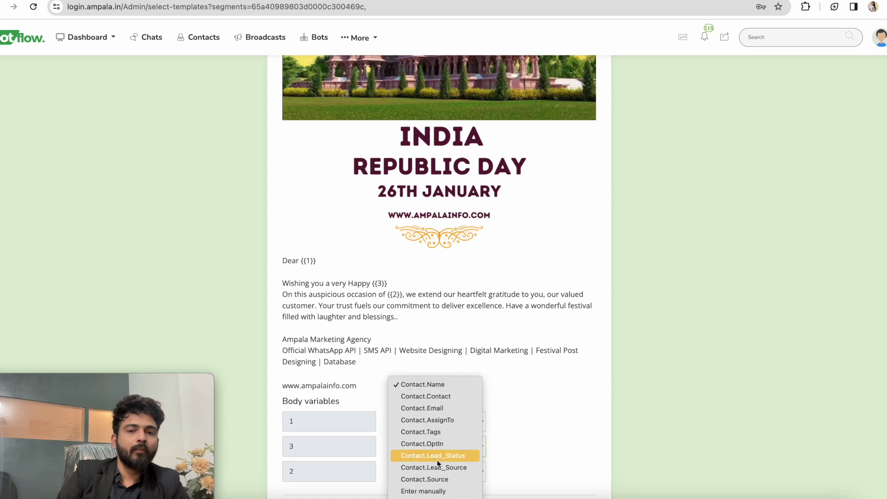
click(423, 491)
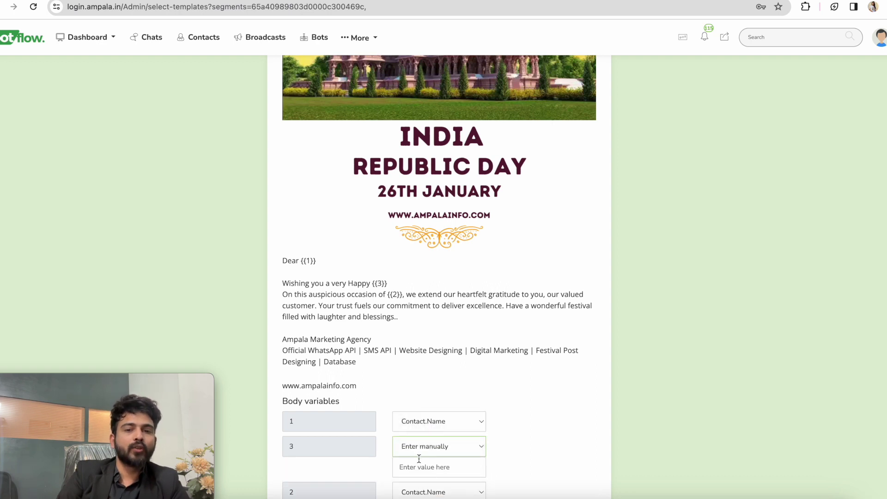
text(Holi)
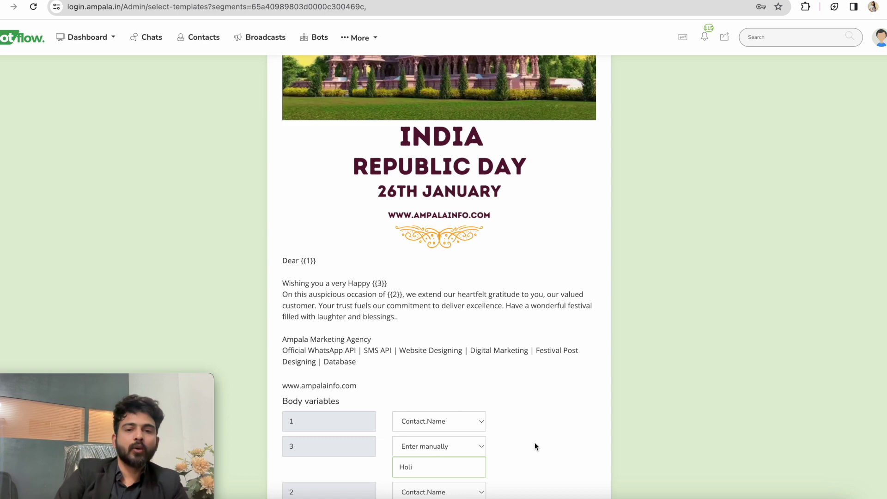
Step: Map body variable 2 of the festival_ampala template to Contact.Contact and select that template for the broadcast
scroll(534, 443, down, 6)
scroll(429, 271, up, 2)
click(420, 270)
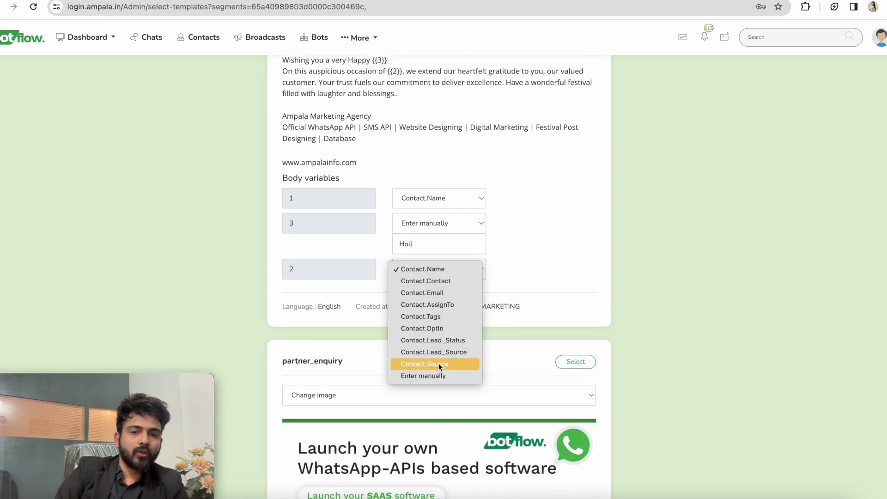
click(443, 283)
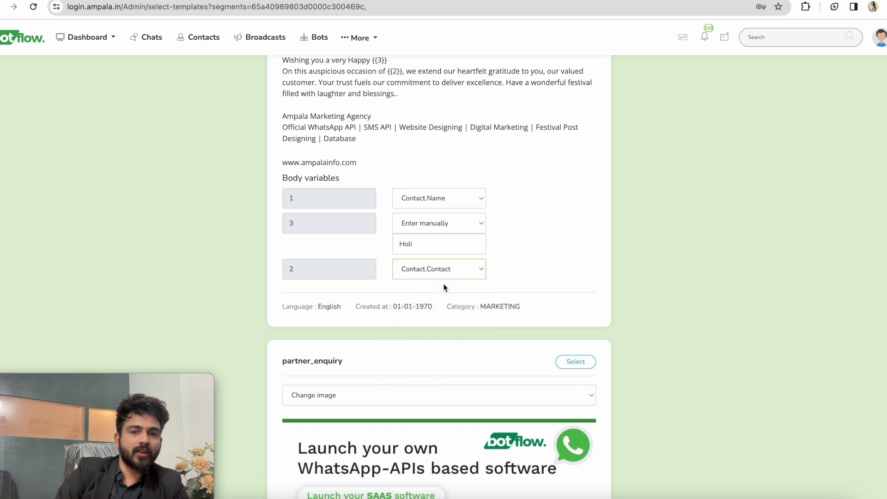
scroll(548, 226, up, 8)
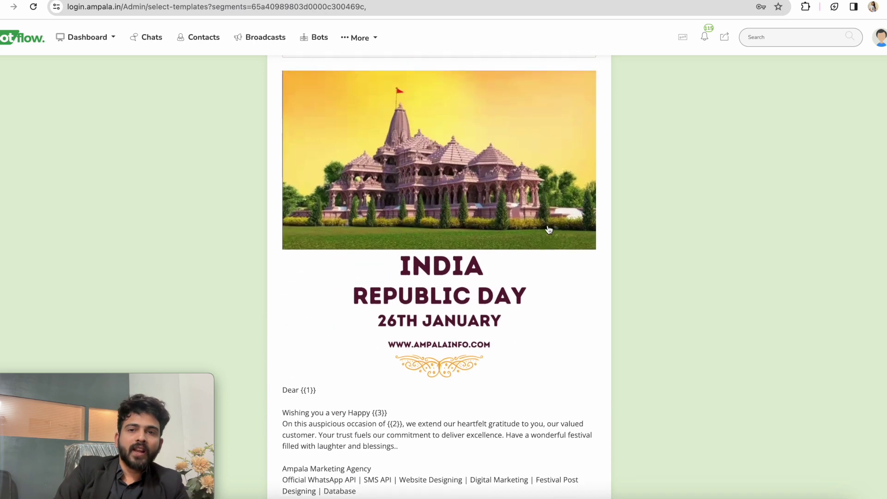
click(568, 72)
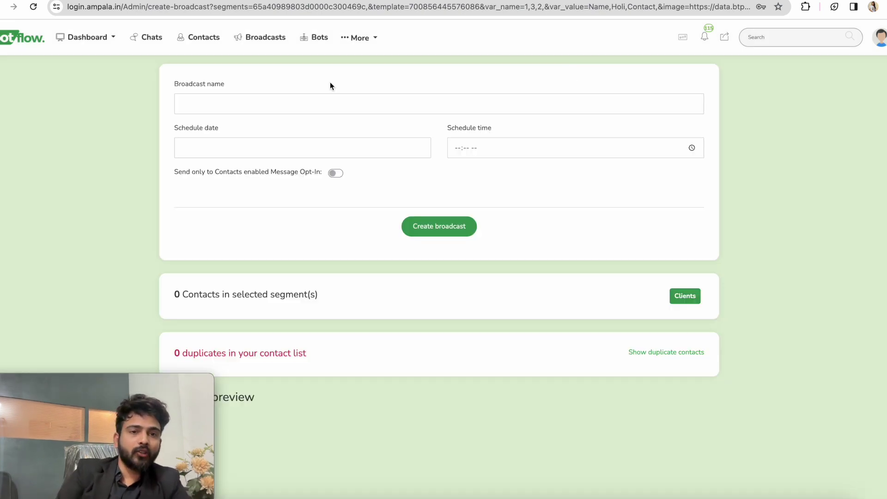
Step: Check the broadcast name field and schedule the broadcast for 20-01-2024 at 02:24 PM
click(207, 97)
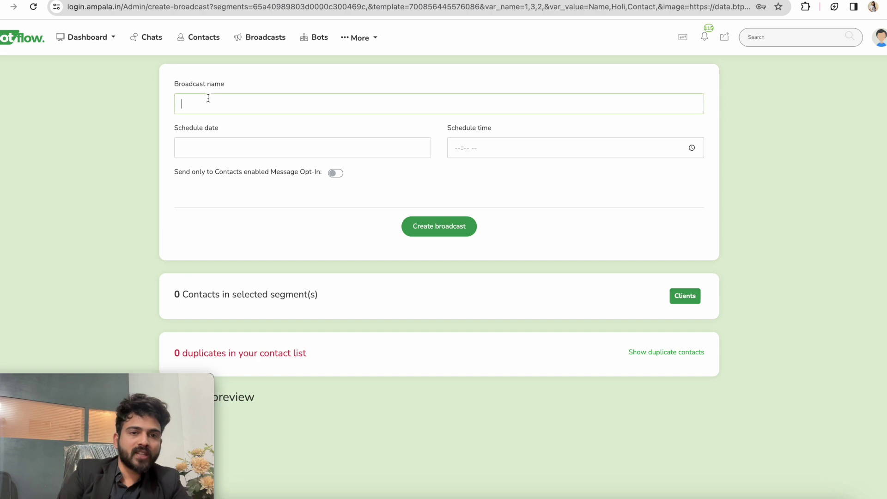
click(234, 152)
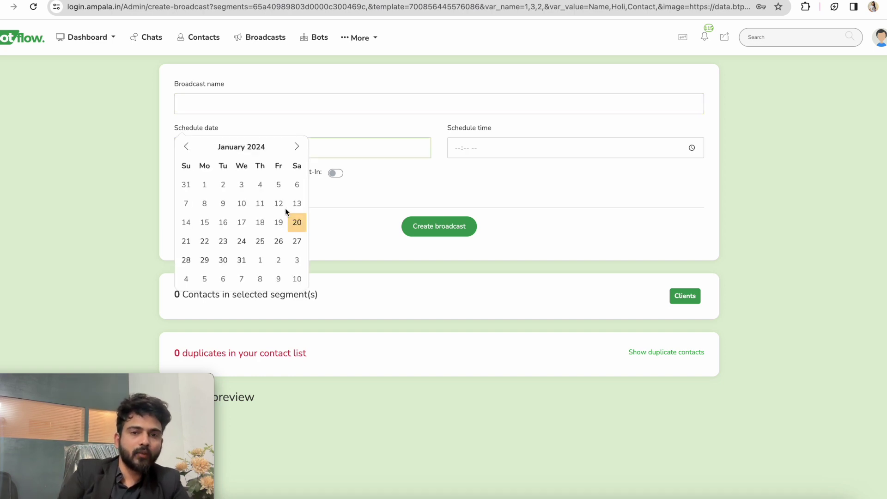
click(297, 222)
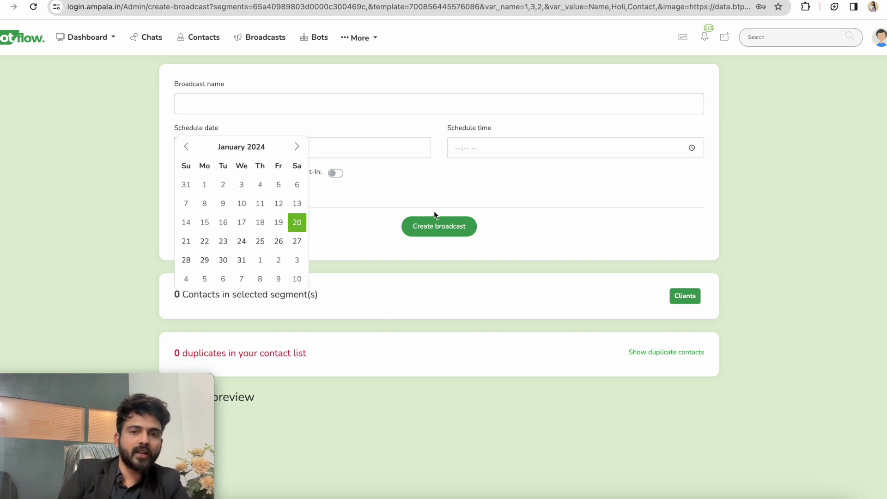
click(690, 148)
click(492, 234)
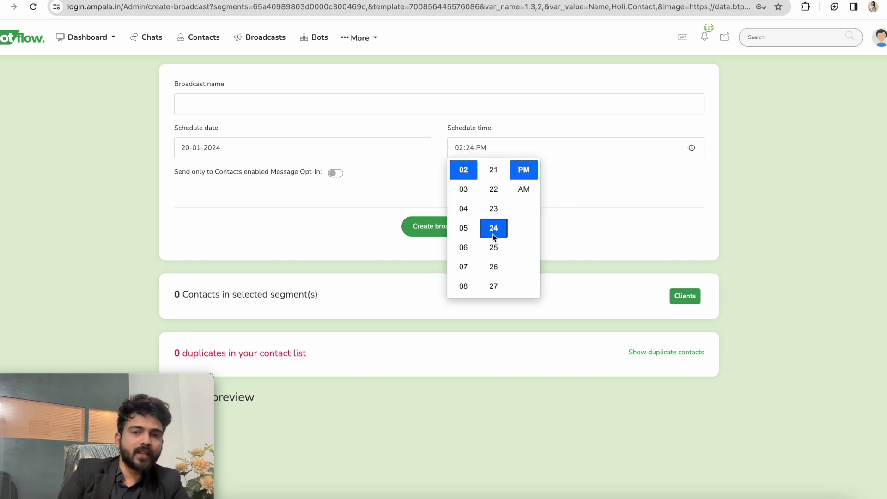
click(606, 184)
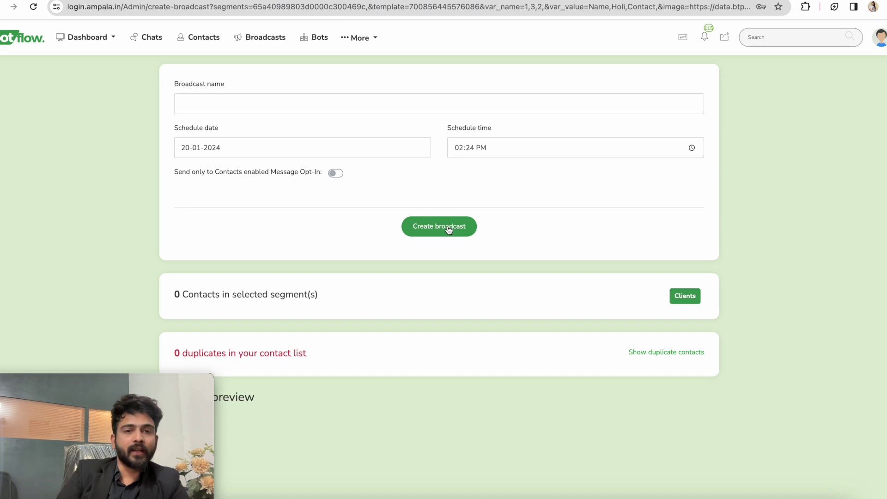
Step: Return to the broadcasts list and examine the sent count of the indiamart broadcast
click(278, 37)
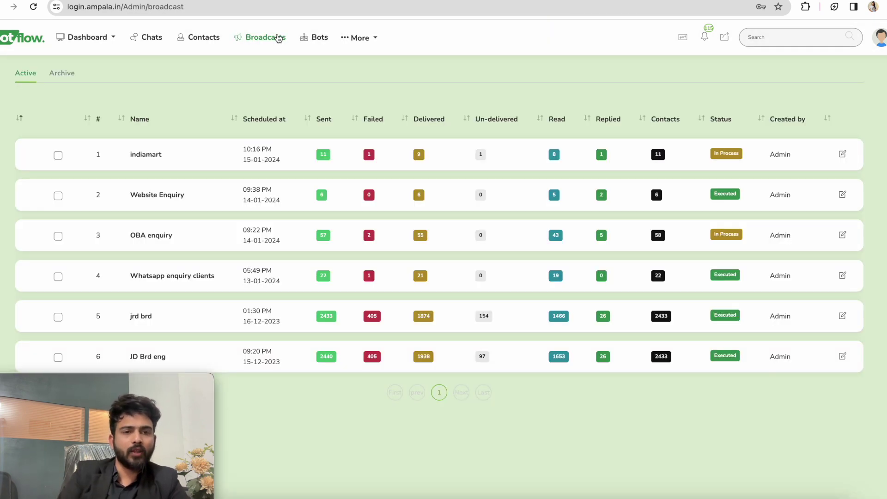
scroll(187, 219, down, 1)
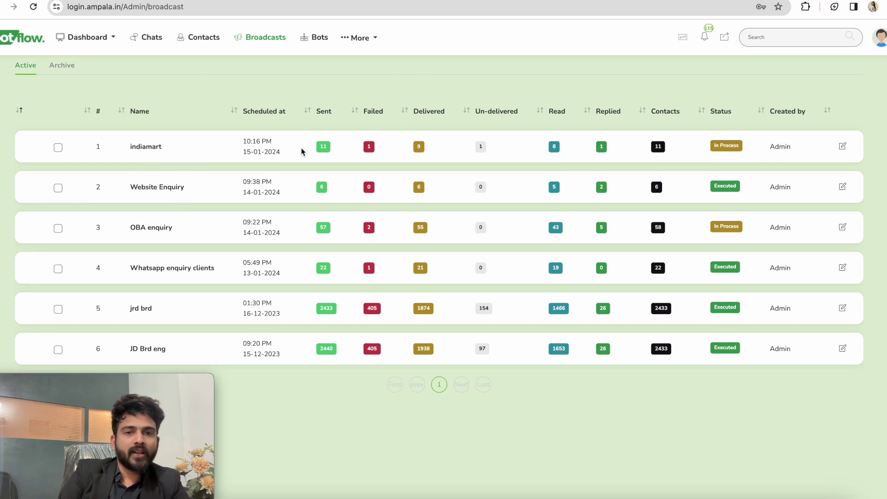
double_click(323, 147)
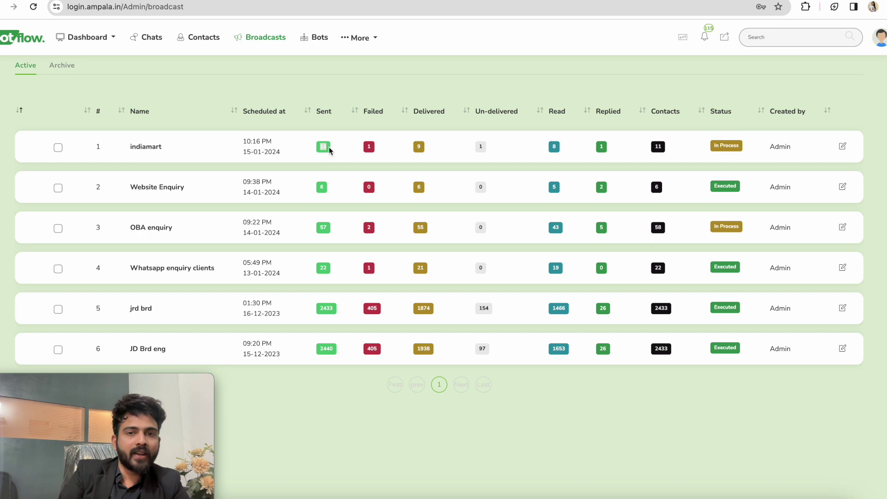
Step: Check the failed count of the indiamart broadcast and open its details to review each recipient's delivery, read and reply status
click(369, 150)
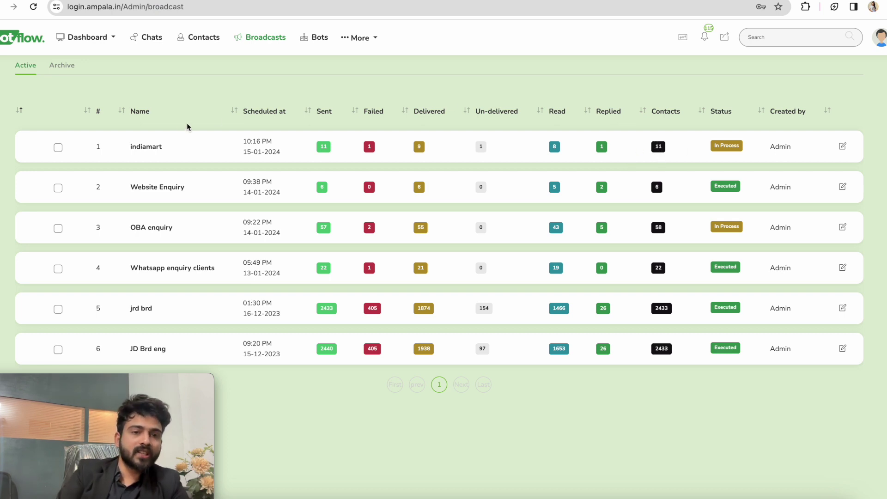
click(149, 147)
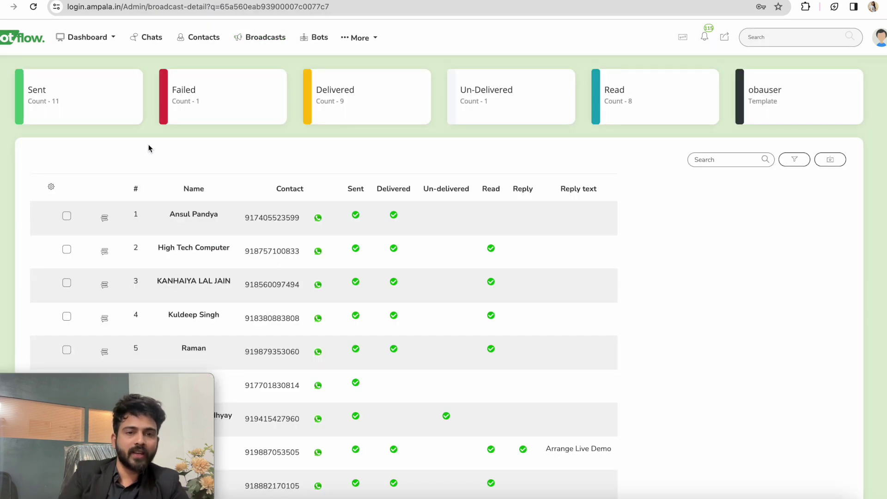
scroll(271, 329, down, 5)
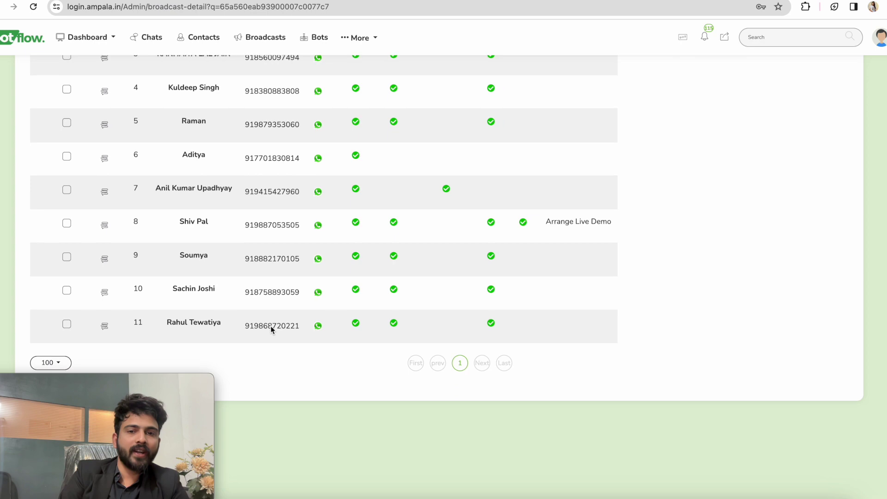
scroll(271, 329, up, 6)
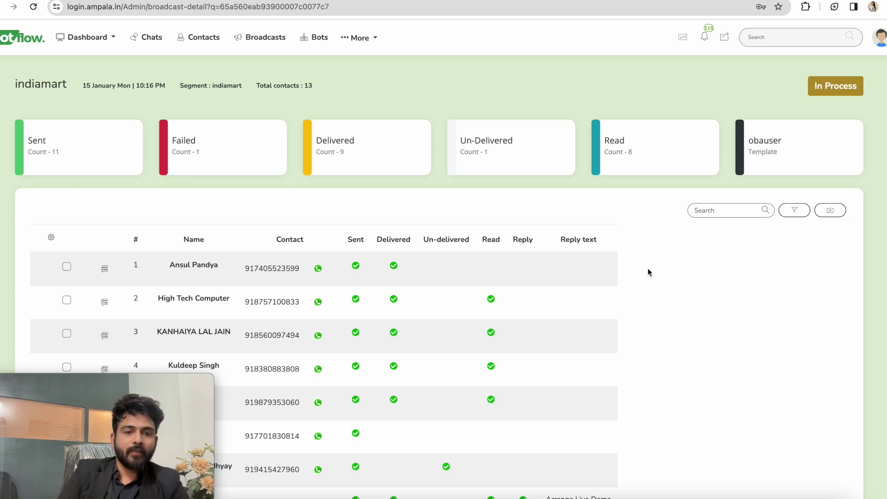
Step: Open the second conversation in Chats and review its message history and the reply field
click(144, 40)
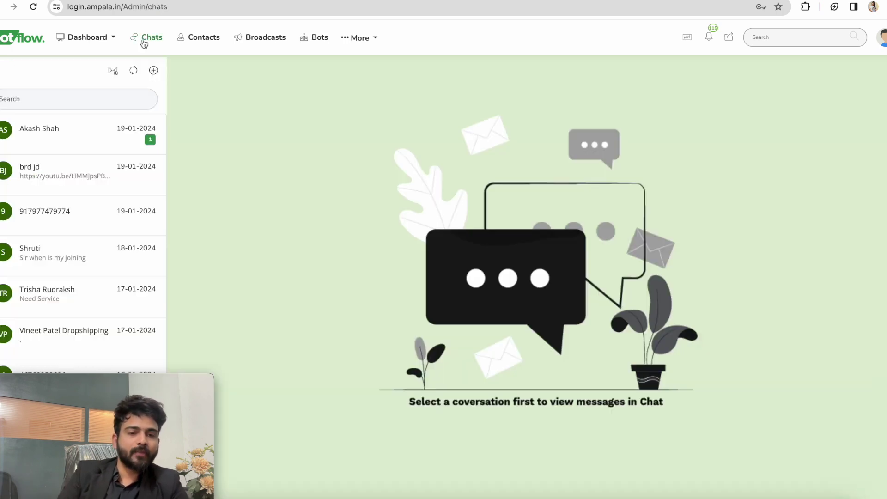
click(103, 177)
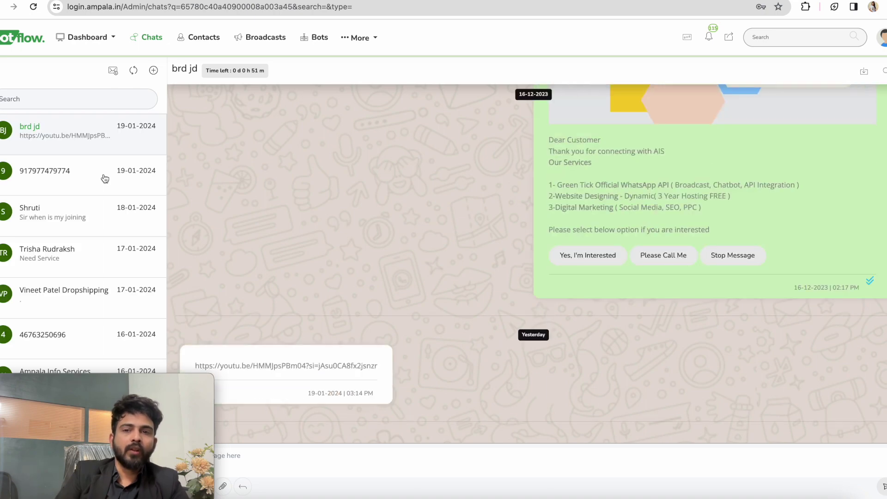
scroll(513, 216, up, 4)
scroll(513, 216, down, 4)
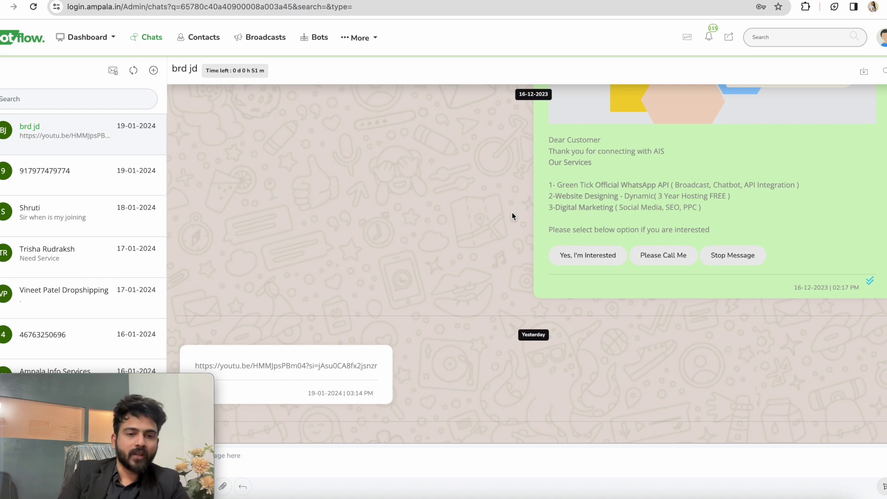
click(309, 473)
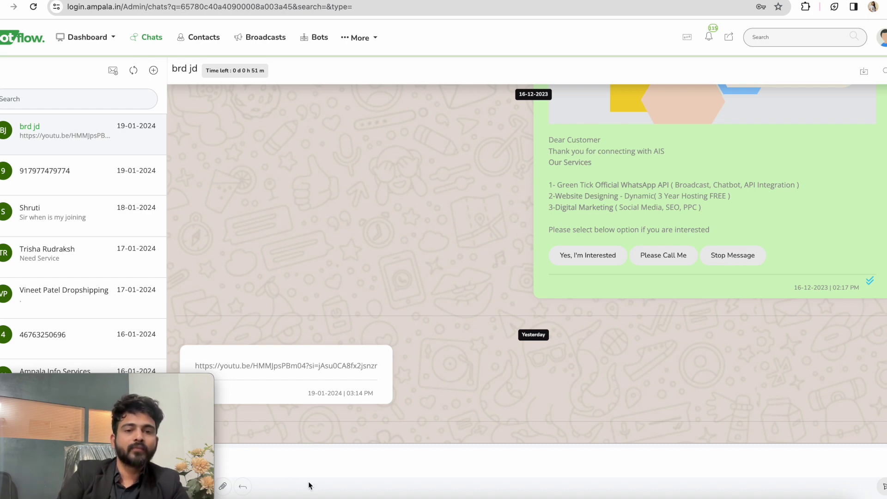
scroll(377, 360, up, 1)
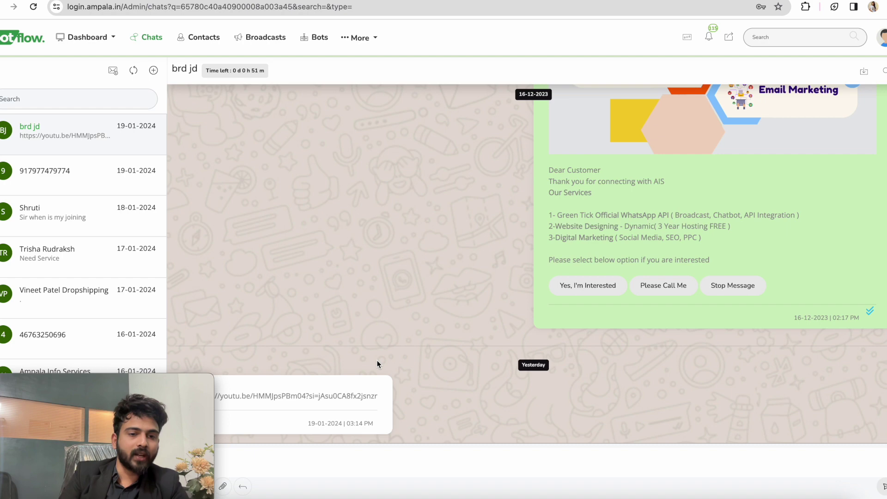
Step: Show the contact details of the open conversation and inspect the available stage options
click(186, 72)
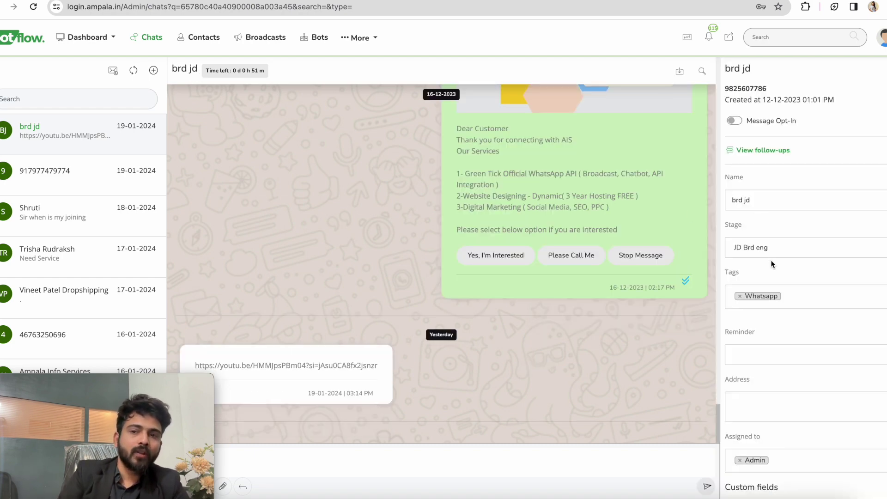
click(769, 248)
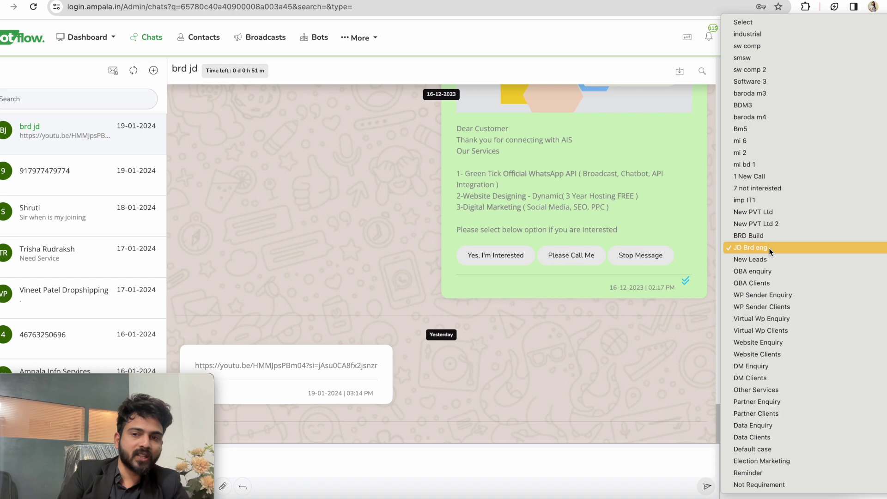
click(707, 245)
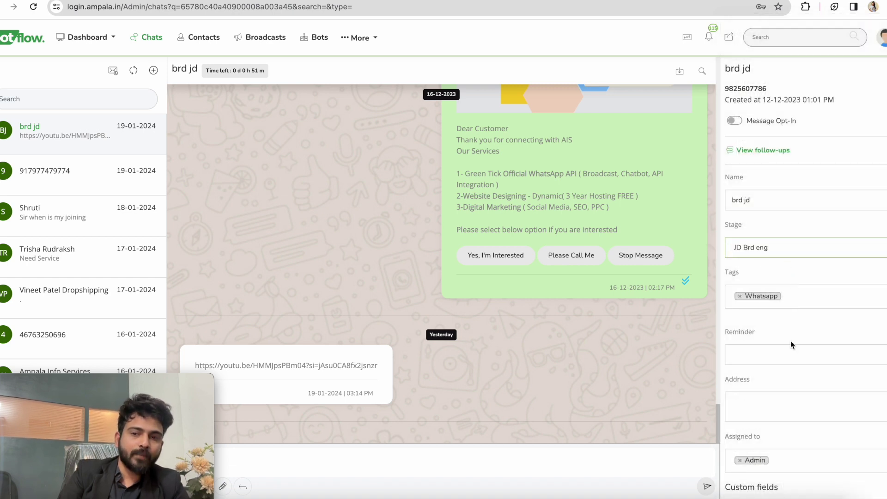
Step: Examine the contact's reminder calendar, address field, assigned user and custom fields
scroll(790, 342, down, 1)
click(760, 314)
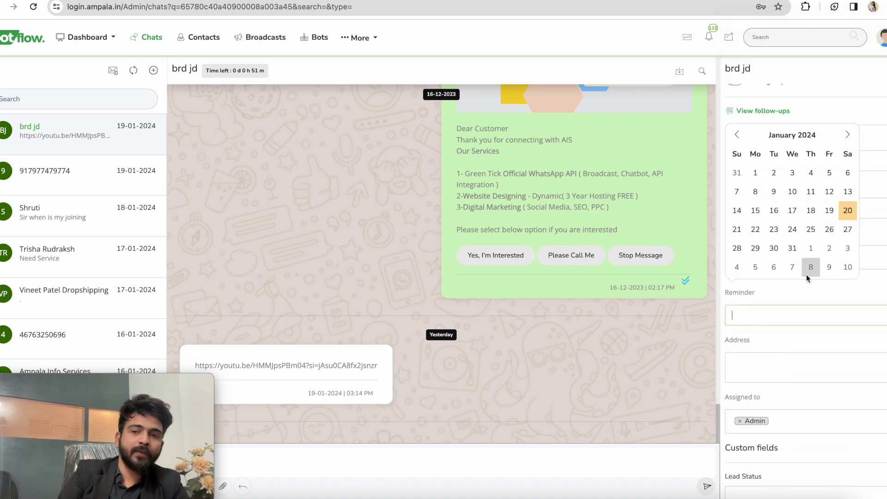
click(765, 361)
scroll(753, 353, down, 2)
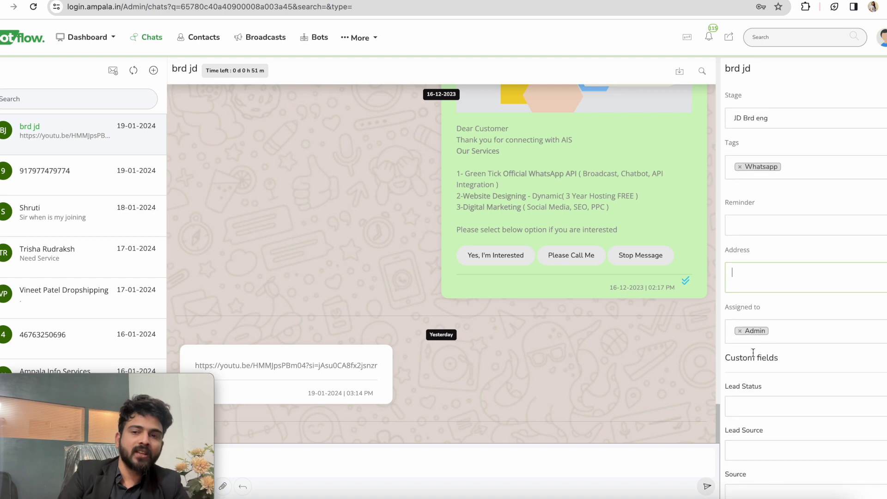
click(812, 332)
click(811, 308)
scroll(792, 400, down, 2)
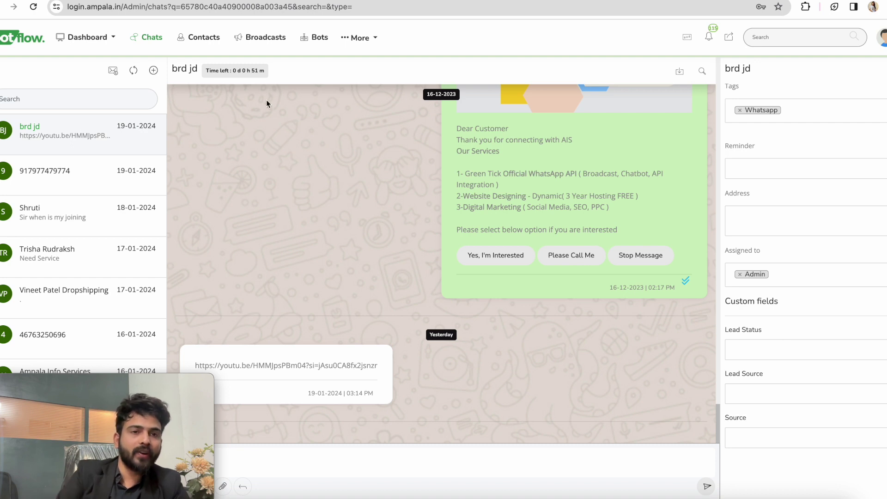
Step: Go to the dashboard and examine the first entry in the chat reminder list
click(98, 44)
click(94, 60)
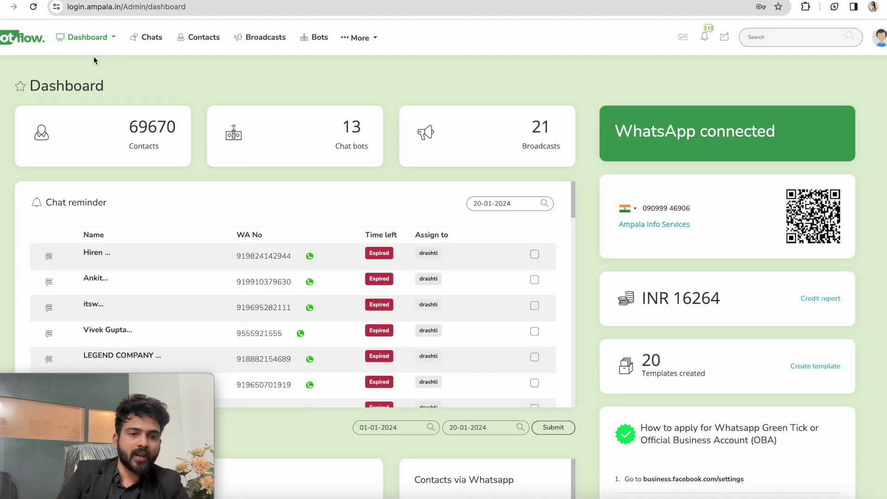
drag(75, 243, 227, 252)
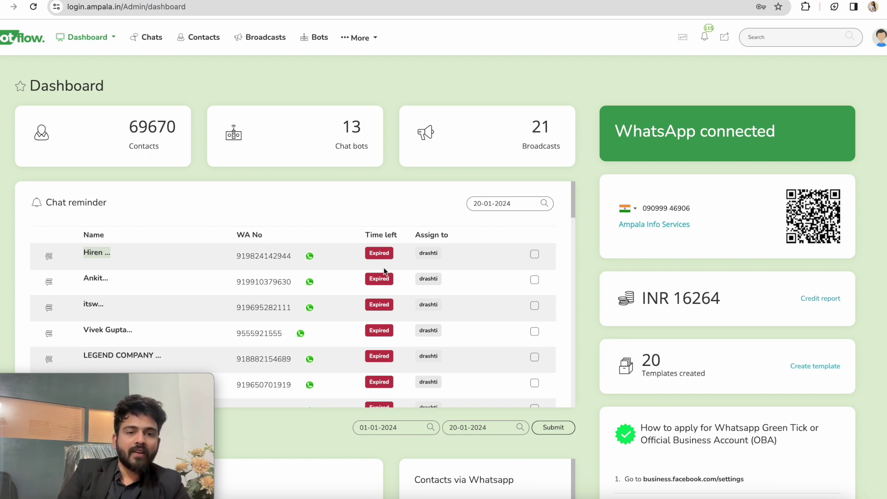
Step: Open the Starting flow of the First Chat bot and examine how its message blocks are connected
click(312, 34)
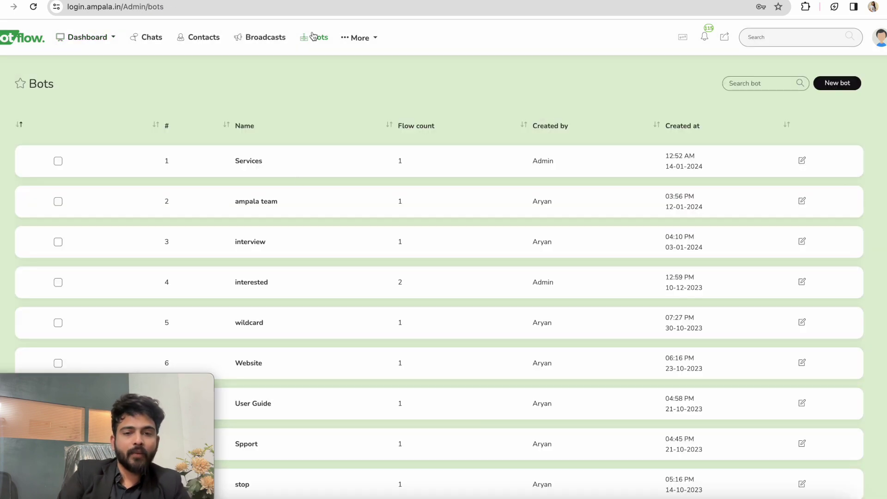
scroll(306, 348, down, 5)
click(260, 385)
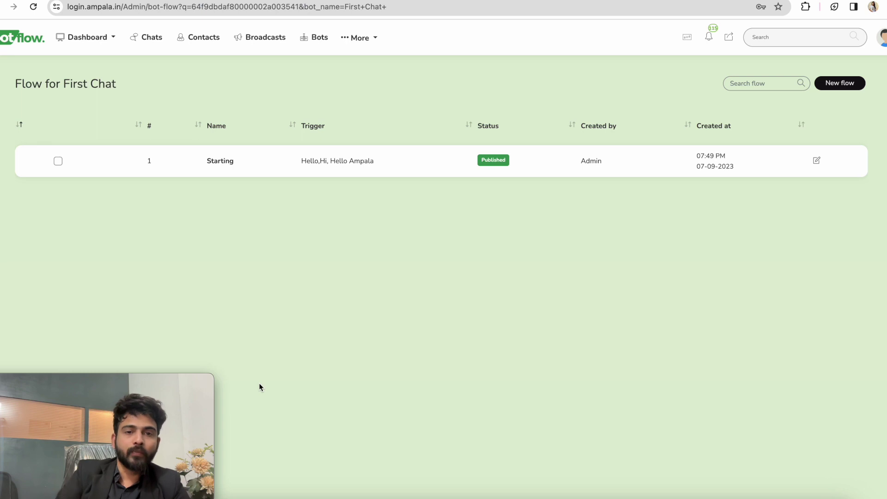
click(226, 163)
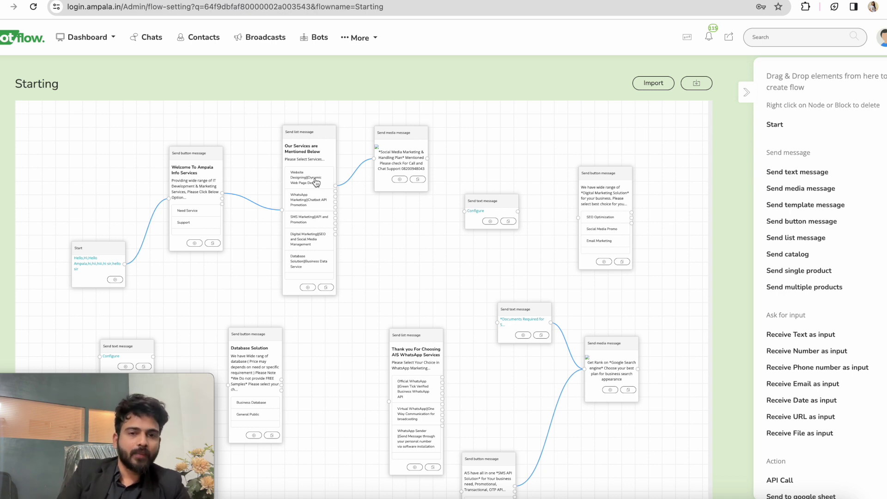
scroll(500, 254, down, 2)
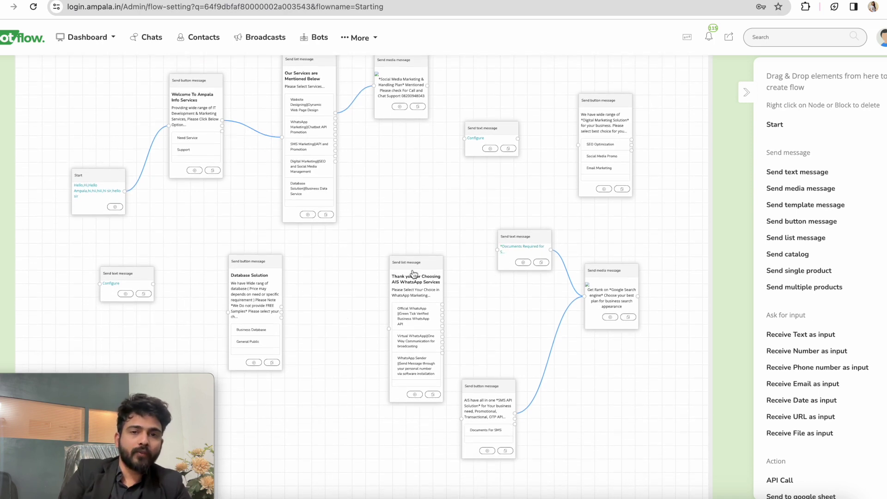
Step: Open the API documentation in the WhatsApp settings and highlight the request URL for checking conversation validity
click(361, 37)
click(376, 111)
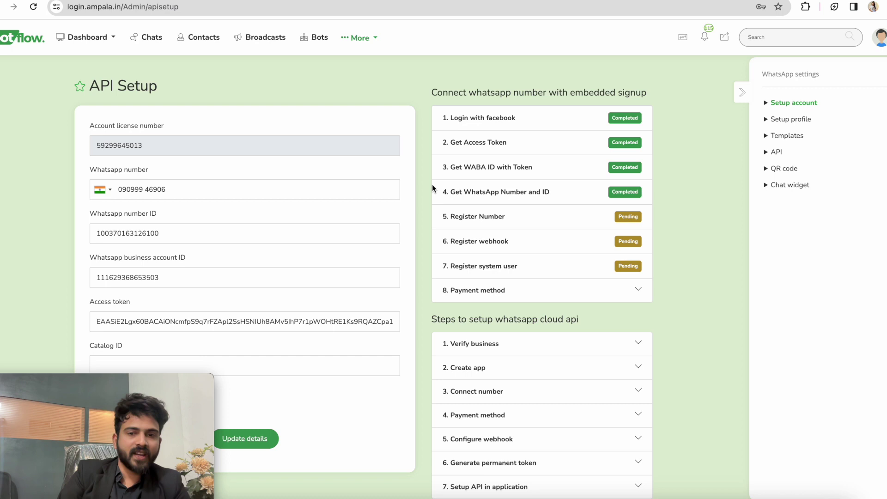
click(779, 154)
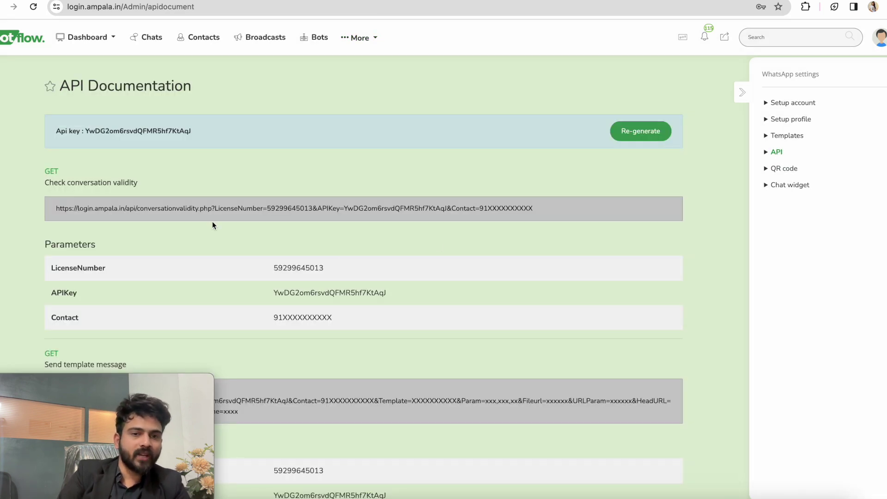
click(60, 205)
drag(61, 204, 554, 208)
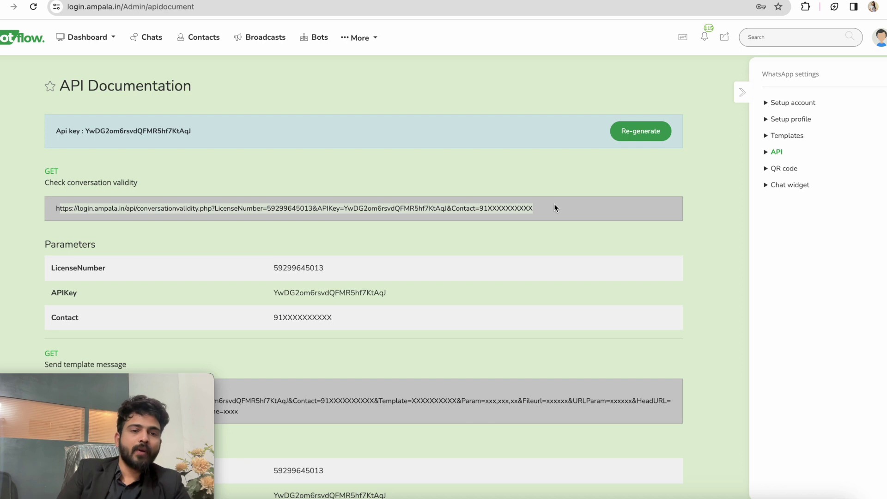